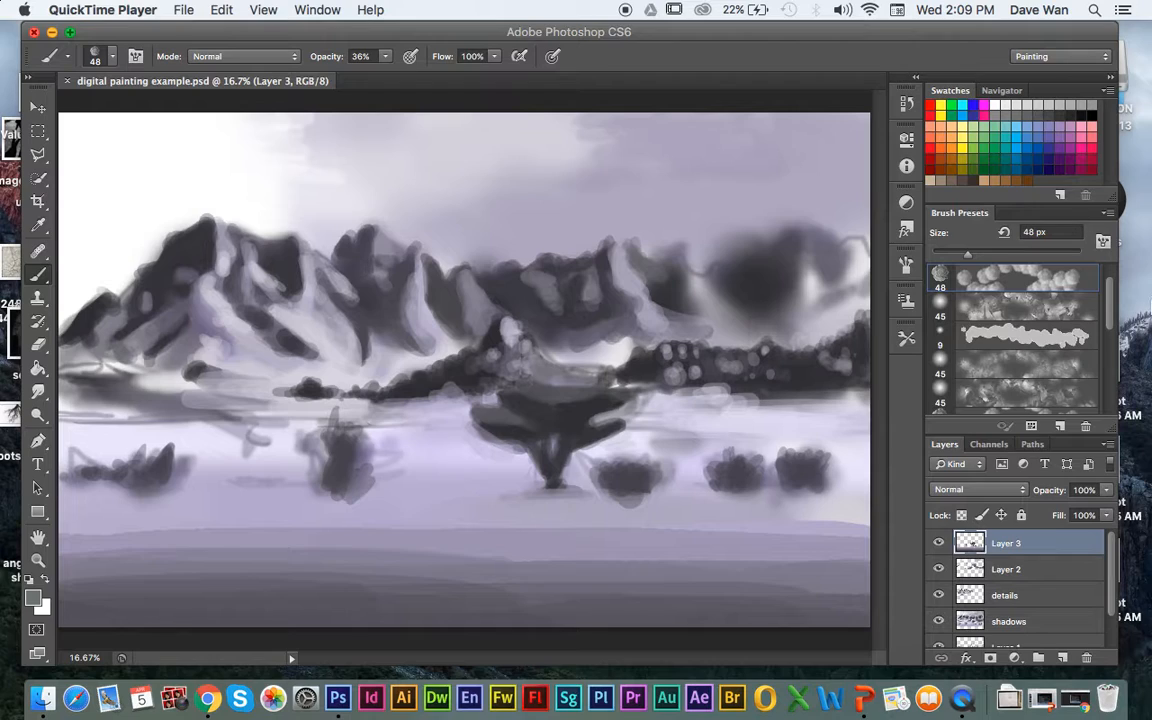
- Reset the brush presets, replacing the current brushes with the default set
left_click(1000, 278)
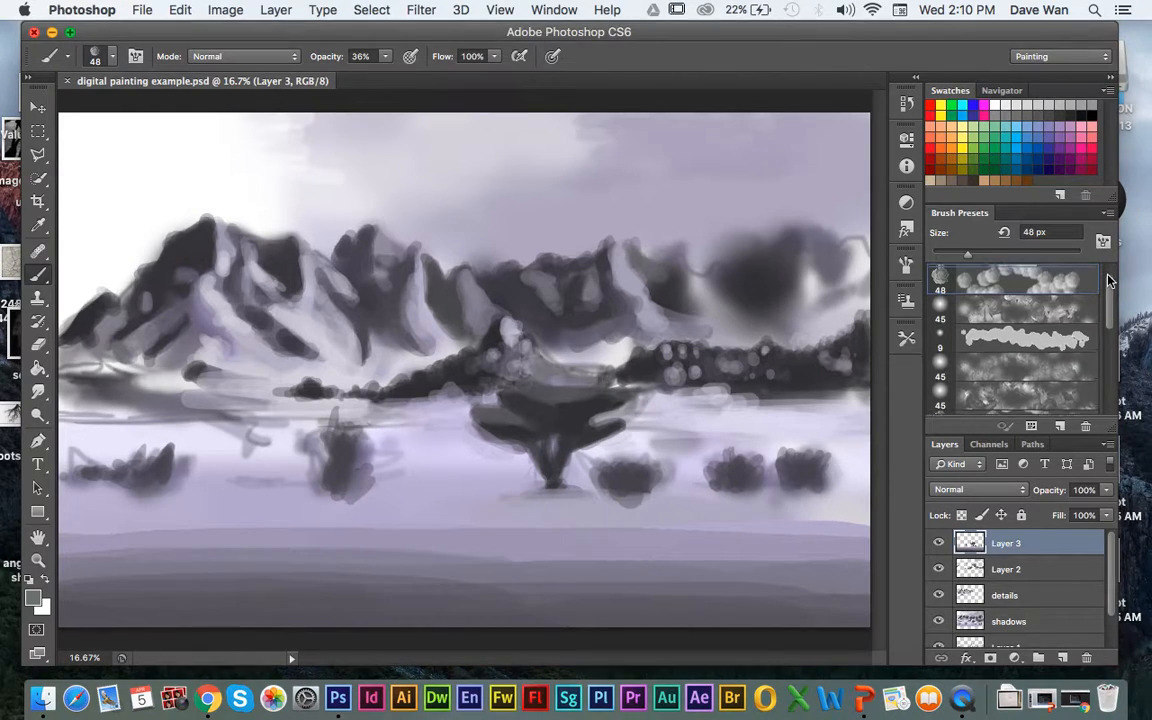
scroll(1108, 282, "up", 1)
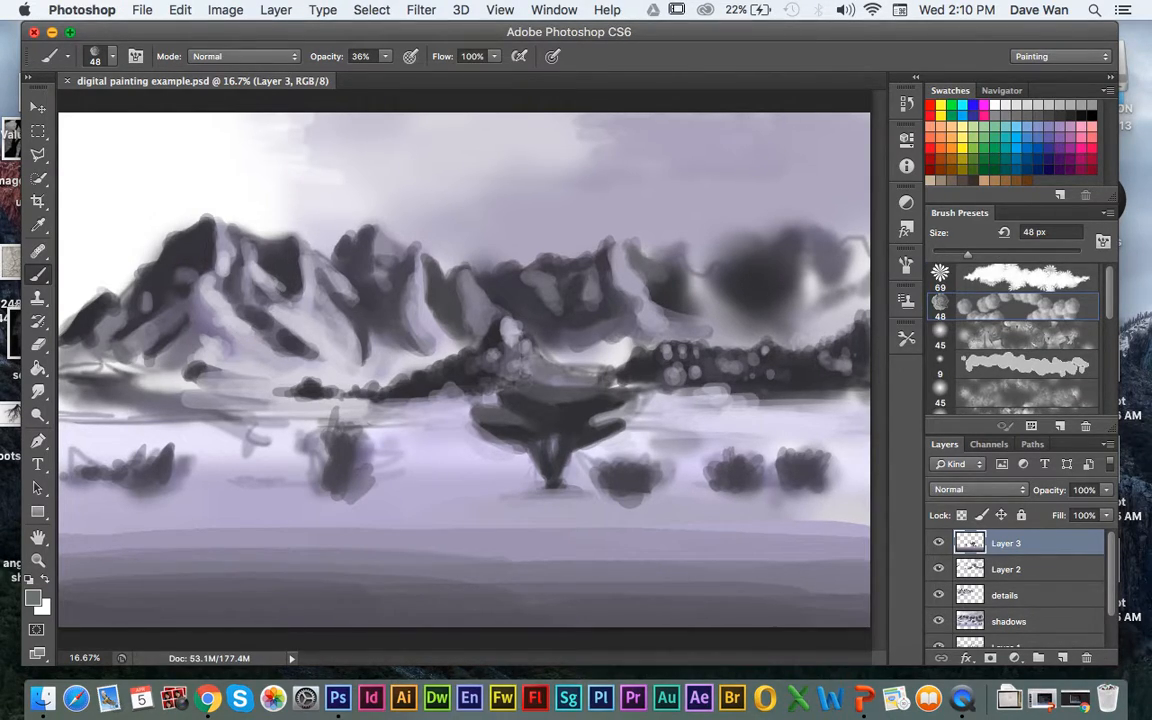
left_click(1106, 215)
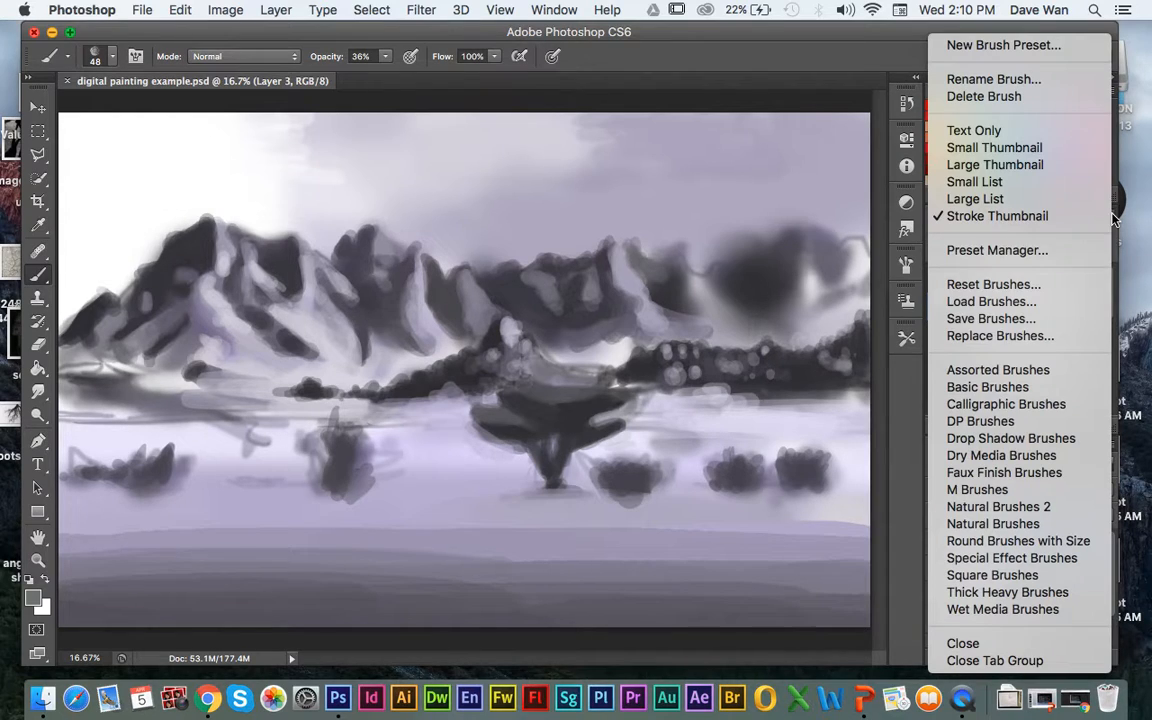
left_click(1074, 289)
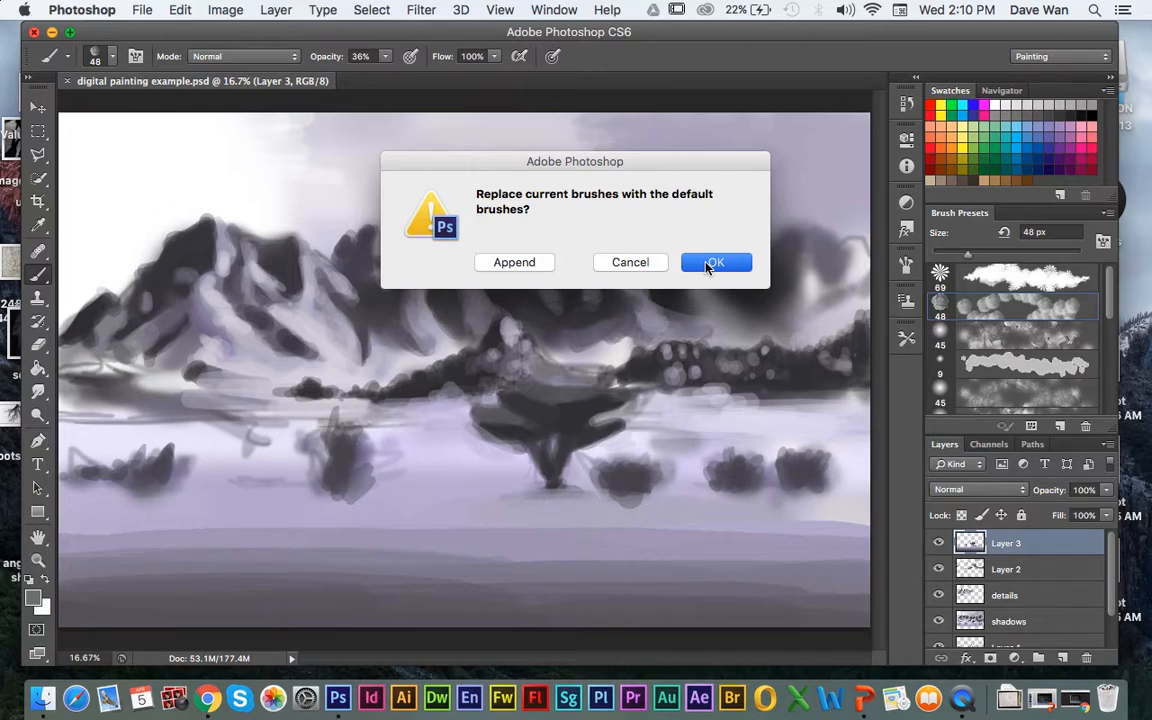
left_click(706, 266)
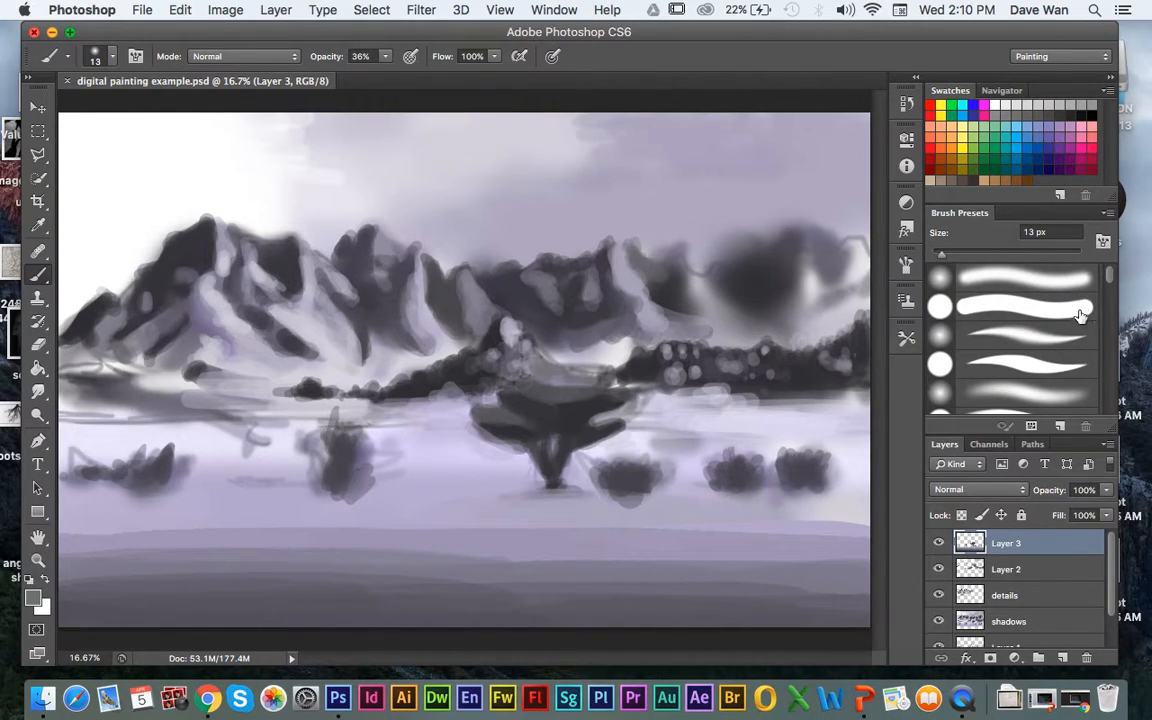
- Select the 63 px rough-edged brush preset lower in the default set and enlarge it to 1000 px
scroll(1107, 285, "down", 3)
scroll(1030, 310, "up", 2)
left_click_drag(1109, 276, 1110, 332)
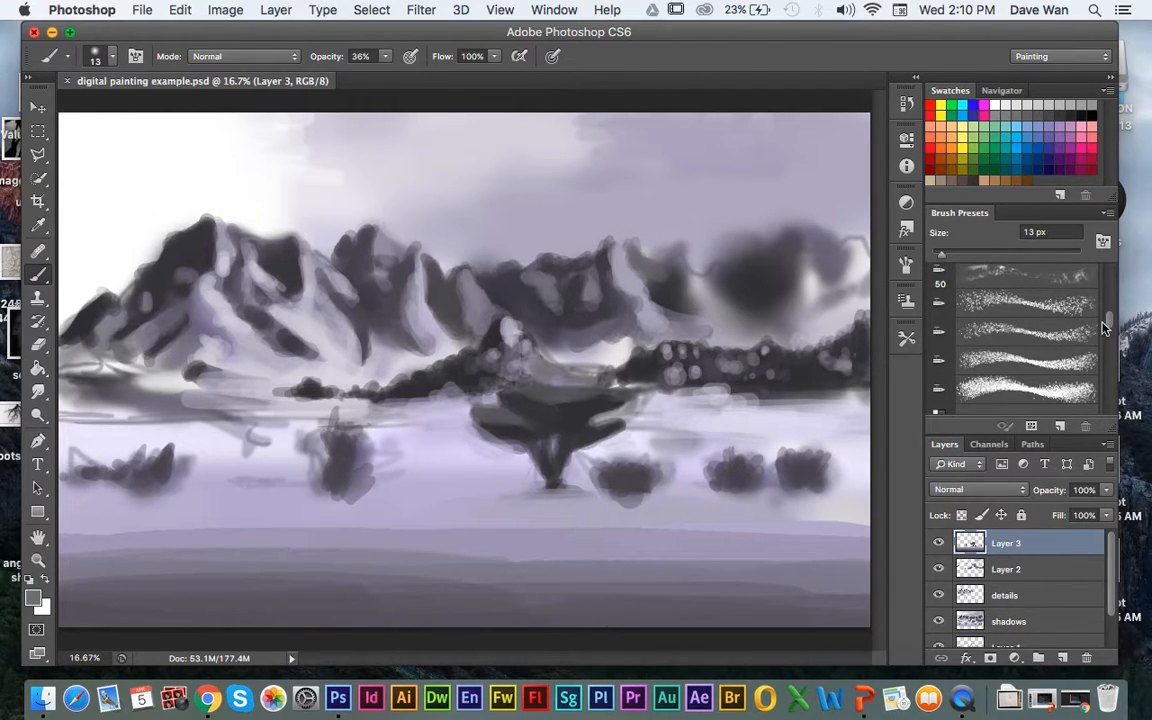
mouse_move(1107, 325)
left_mouse_down()
mouse_move(1110, 418)
mouse_move(1111, 397)
left_mouse_up()
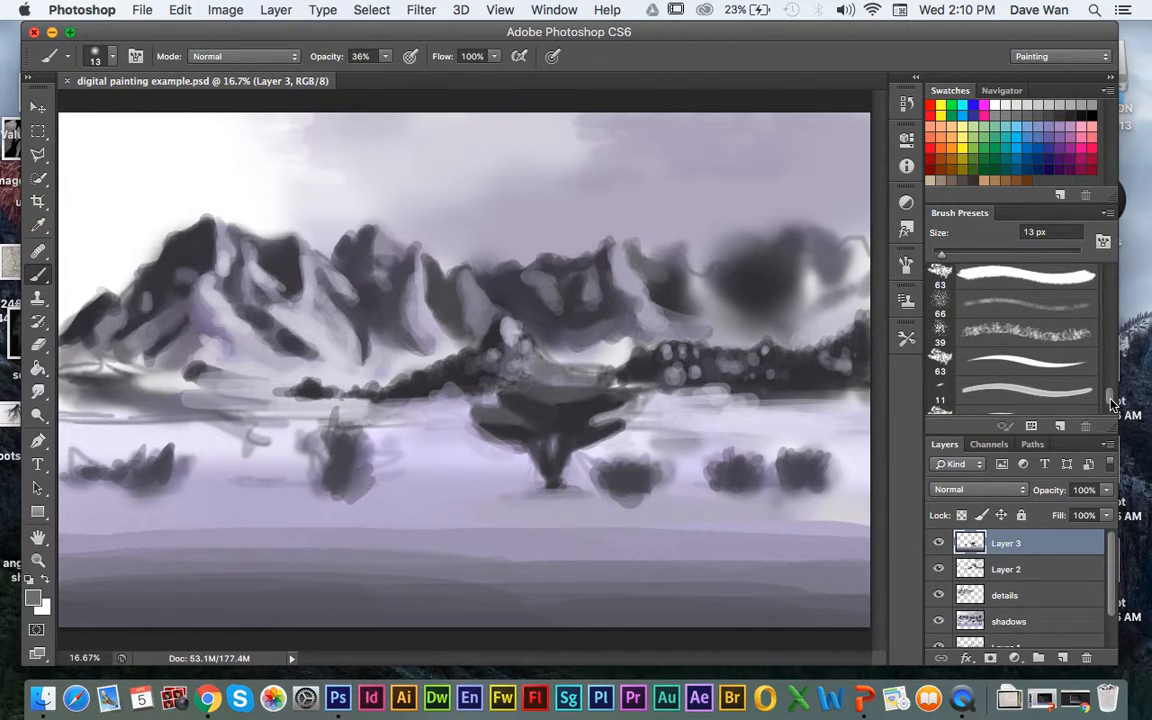
left_click(995, 369)
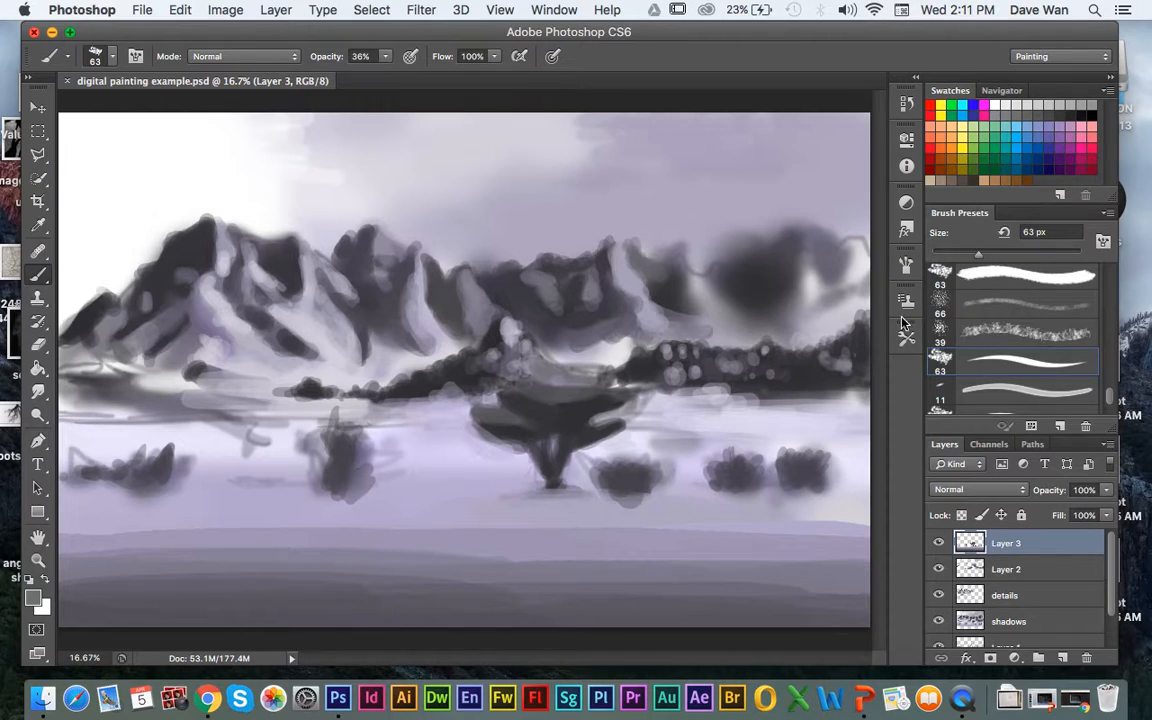
scroll(1112, 398, "down", 2)
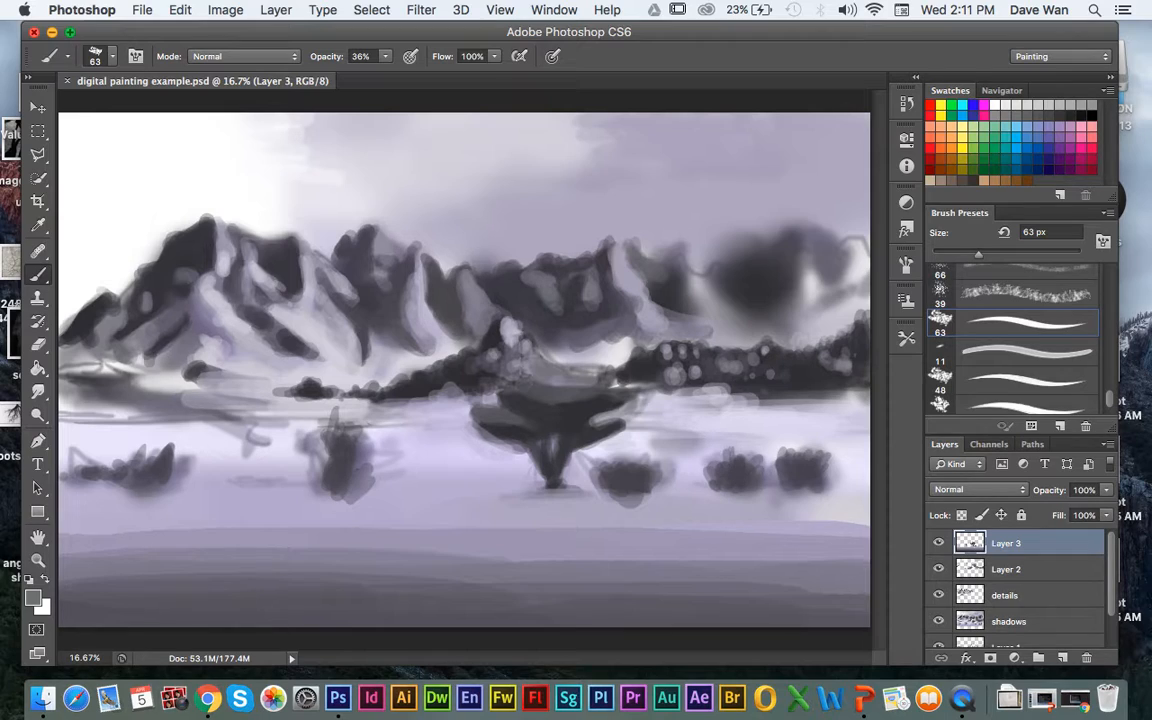
key("bracketright")
key("bracketright")
key("bracketright")
key("bracketright")
key("bracketright")
key("bracketright")
key("bracketright")
key("bracketright")
key("bracketright")
key("bracketright")
key("bracketright")
key("bracketright")
key("bracketright")
key("bracketright")
key("bracketright")
key("bracketright")
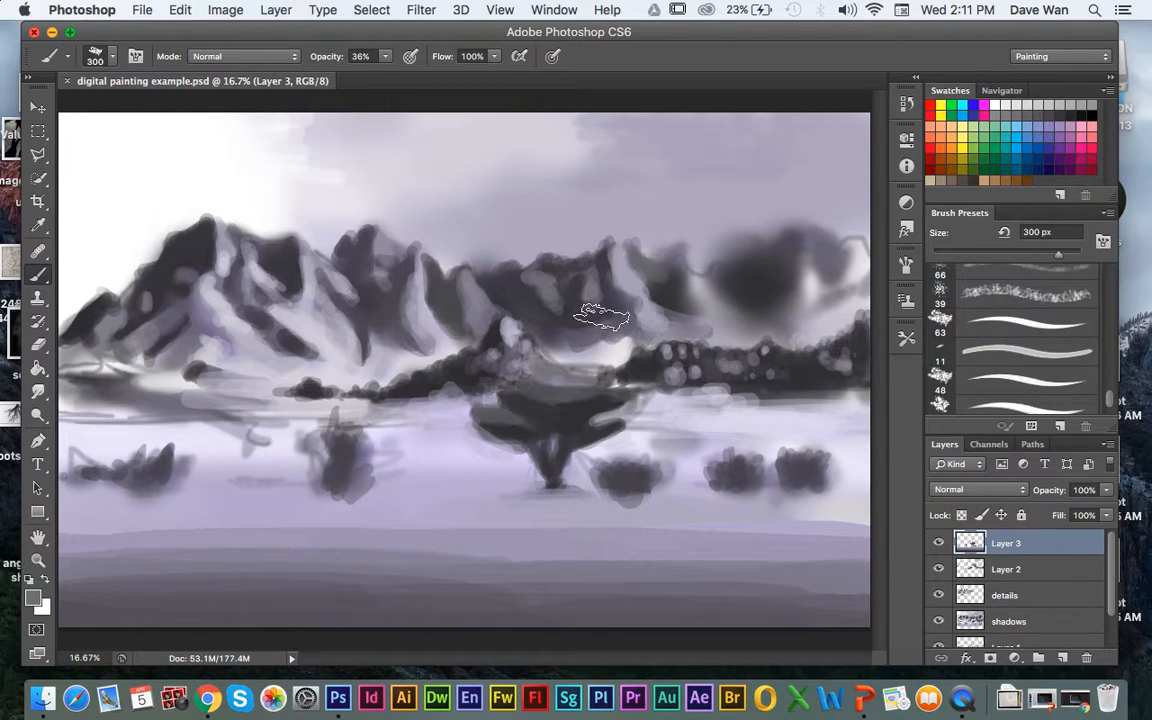
key("bracketright")
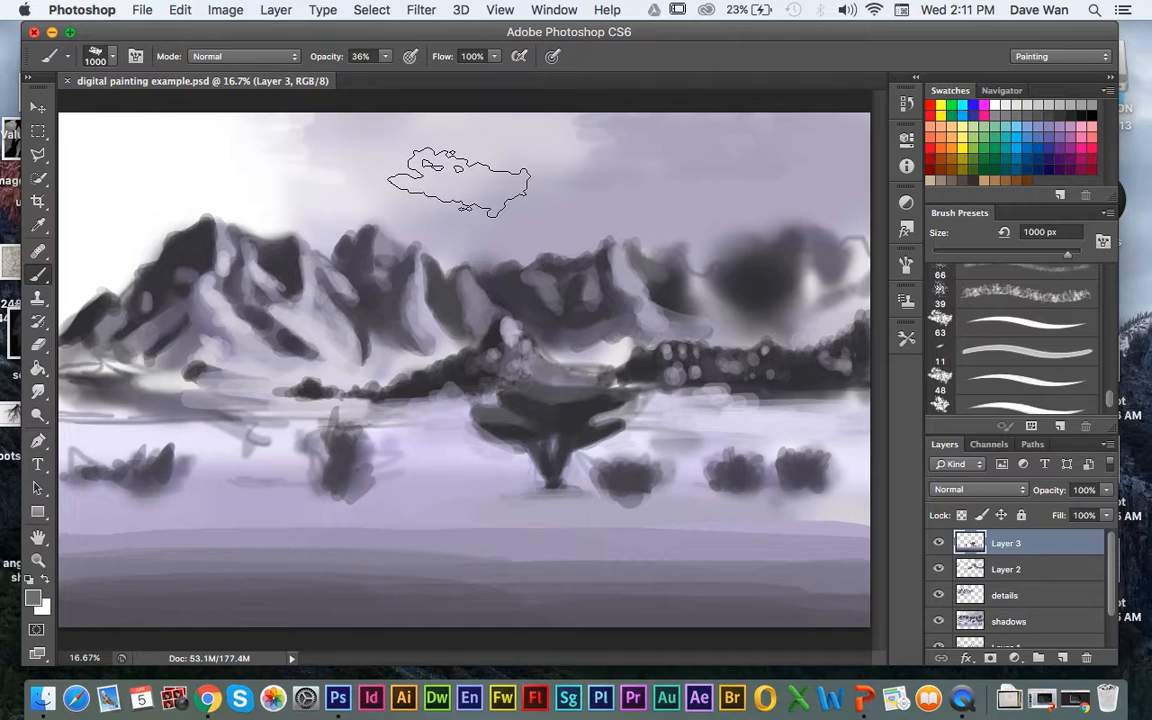
- Select the 39 px Dry Brush preset and enlarge it to 800 px
left_click(1000, 293)
key("bracketright")
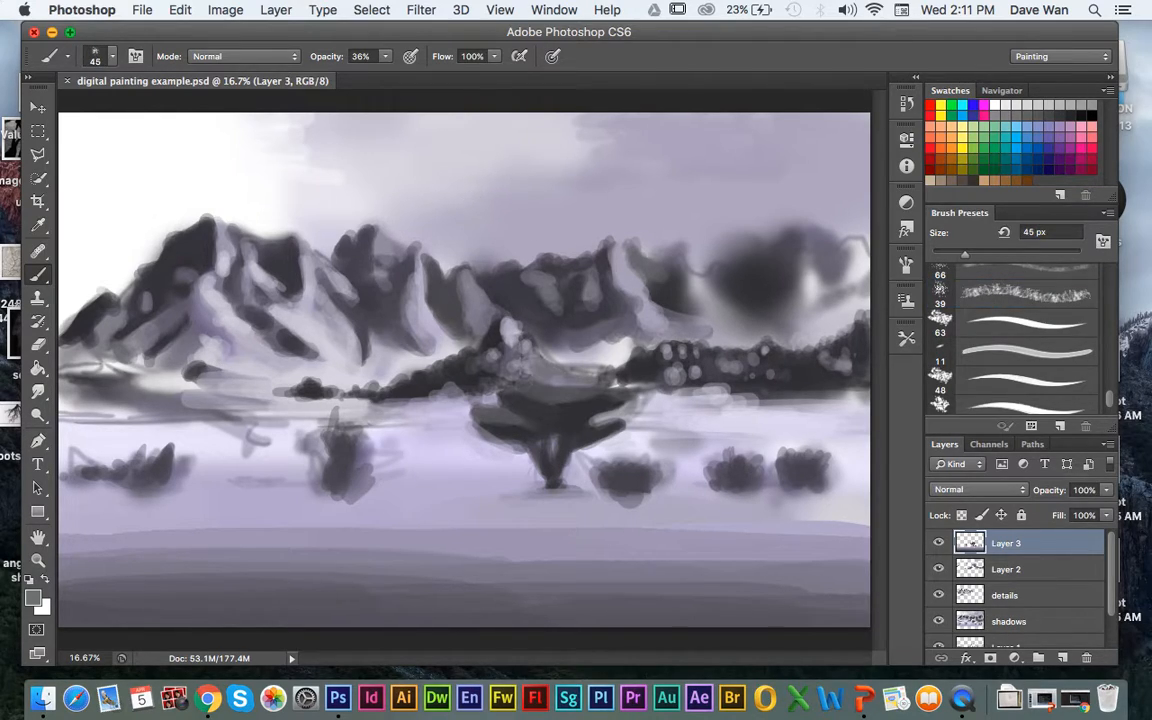
key("bracketright")
key("bracketright")
key("bracketright")
key("bracketright")
key("bracketright")
key("bracketright")
key("bracketright")
key("bracketright")
key("bracketright")
key("bracketright")
key("bracketright")
key("bracketright")
key("bracketright")
key("bracketright")
key("bracketright")
key("bracketright")
key("bracketright")
key("bracketright")
key("bracketright")
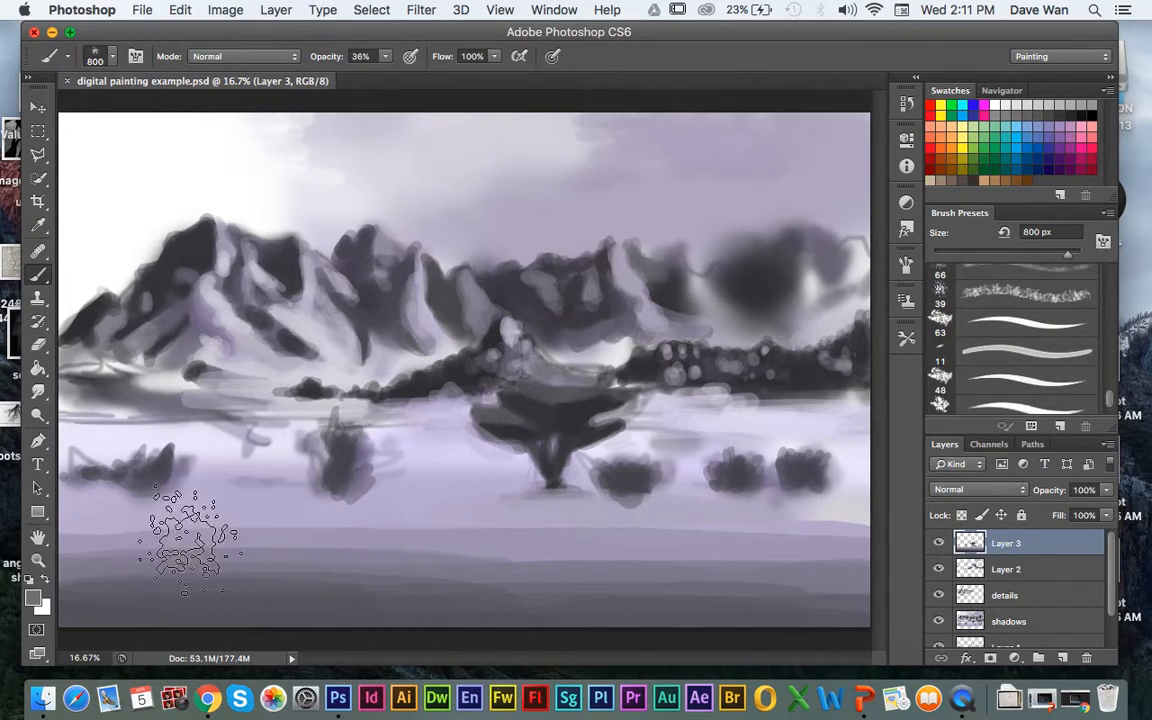
- Select the 66 px speckled brush preset and set its size to 500 px
scroll(1095, 360, "up", 2)
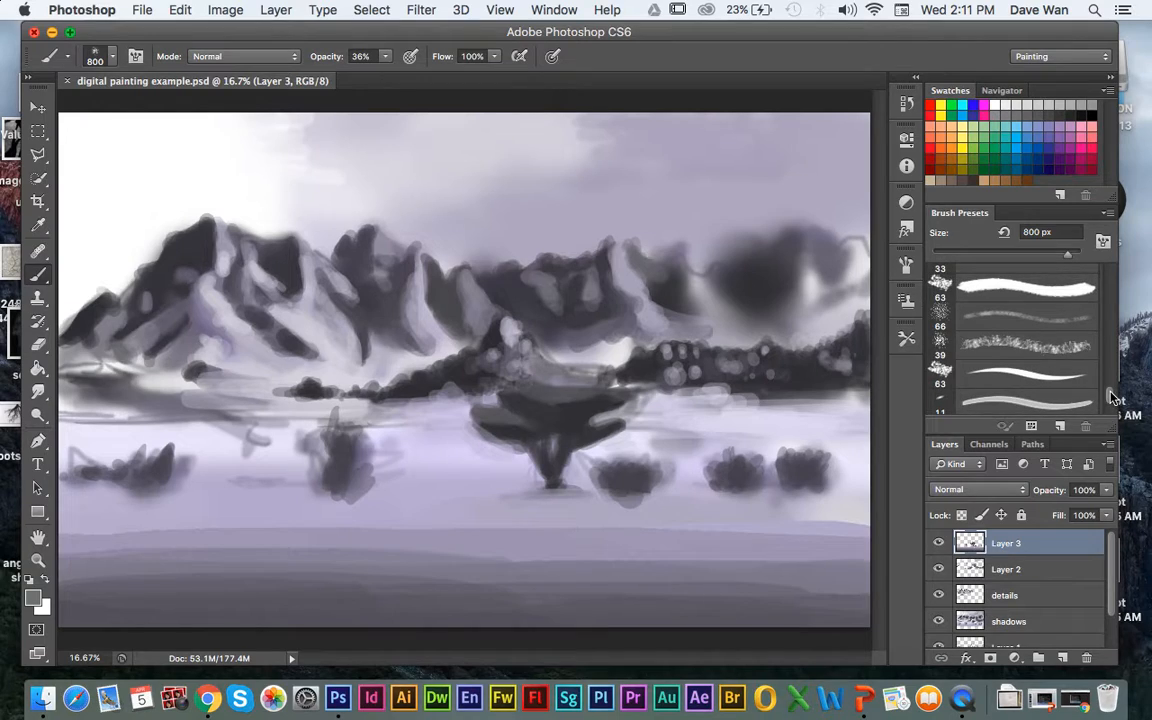
key("bracketleft")
key("bracketleft")
key("bracketleft")
key("bracketleft")
key("bracketleft")
key("bracketright")
key("bracketright")
key("bracketright")
key("bracketright")
key("bracketright")
key("bracketright")
key("bracketright")
key("bracketright")
key("bracketright")
left_click(983, 347)
key("bracketright")
key("bracketleft")
key("bracketleft")
key("bracketright")
key("bracketright")
key("bracketright")
key("bracketright")
key("bracketright")
key("bracketright")
key("bracketright")
key("bracketright")
key("bracketright")
key("bracketright")
key("bracketright")
key("bracketright")
key("bracketright")
key("bracketright")
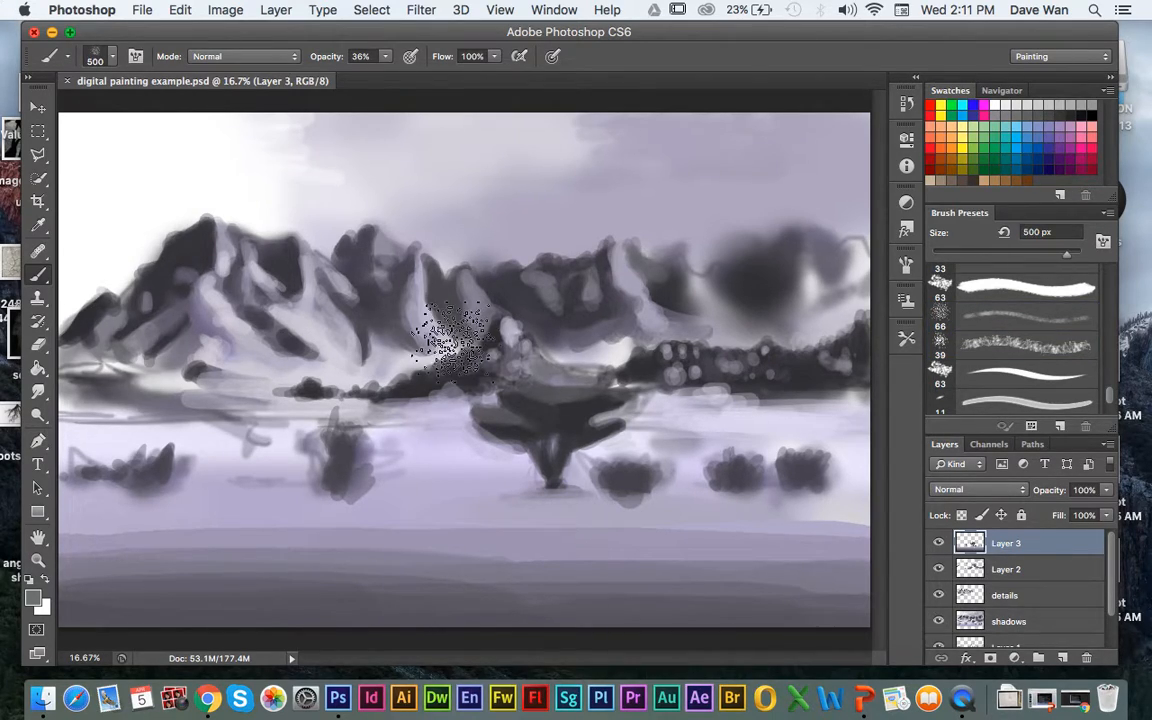
key("bracketleft")
key("bracketleft")
key("bracketleft")
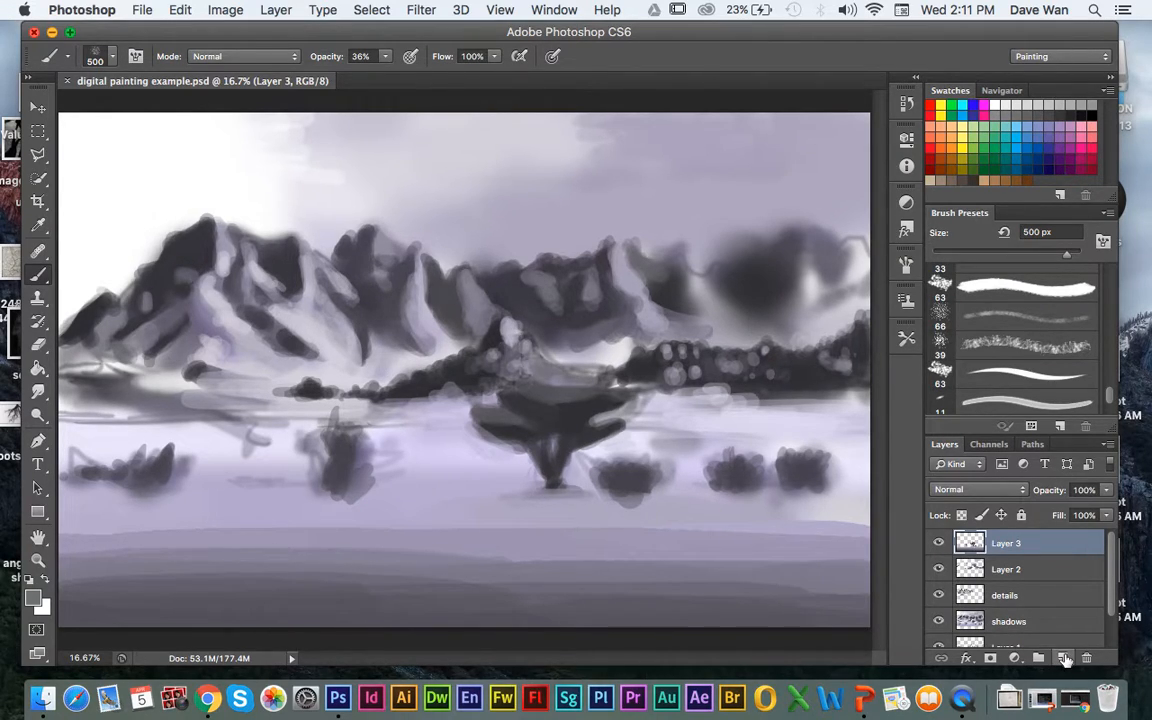
- Add a new layer above Layer 3 and raise the brush opacity to 100%
key("super+shift+alt+n")
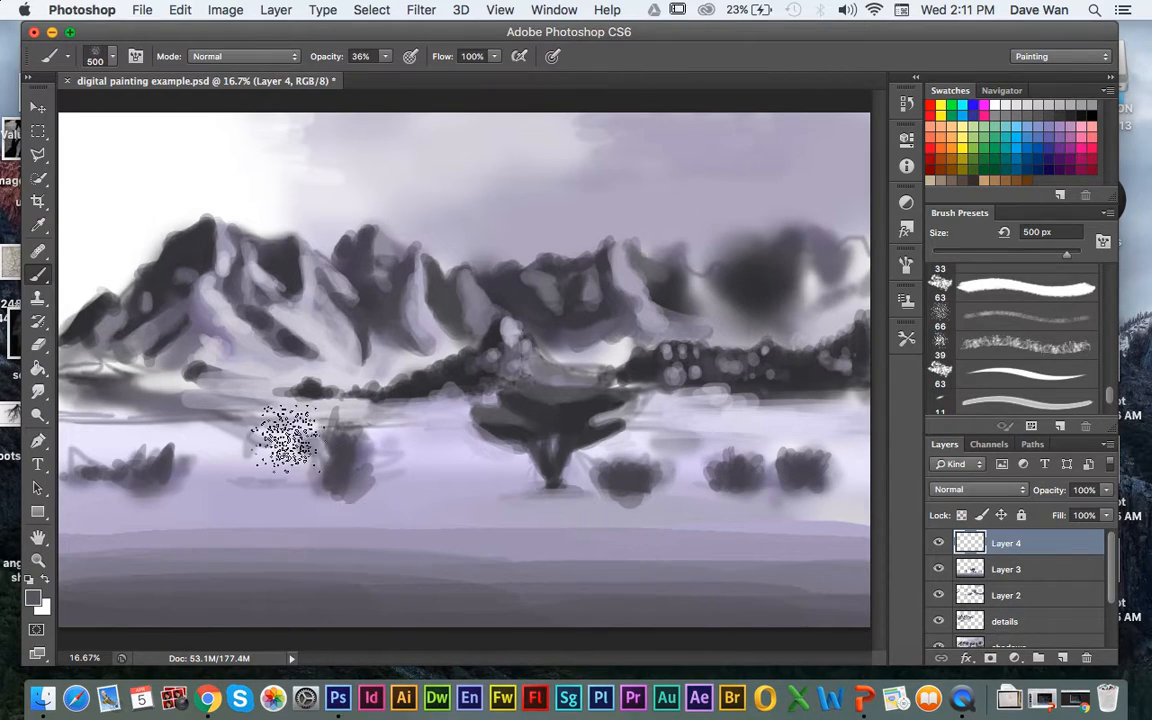
left_click(385, 56)
left_click_drag(386, 73, 483, 80)
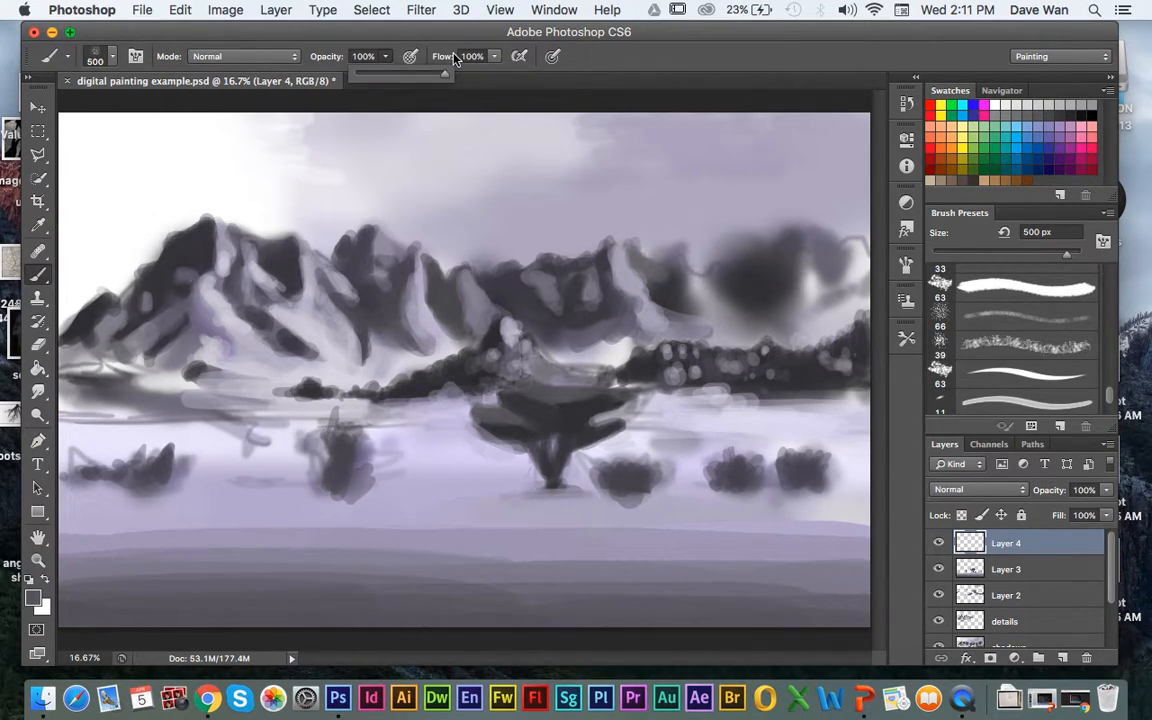
left_click(374, 31)
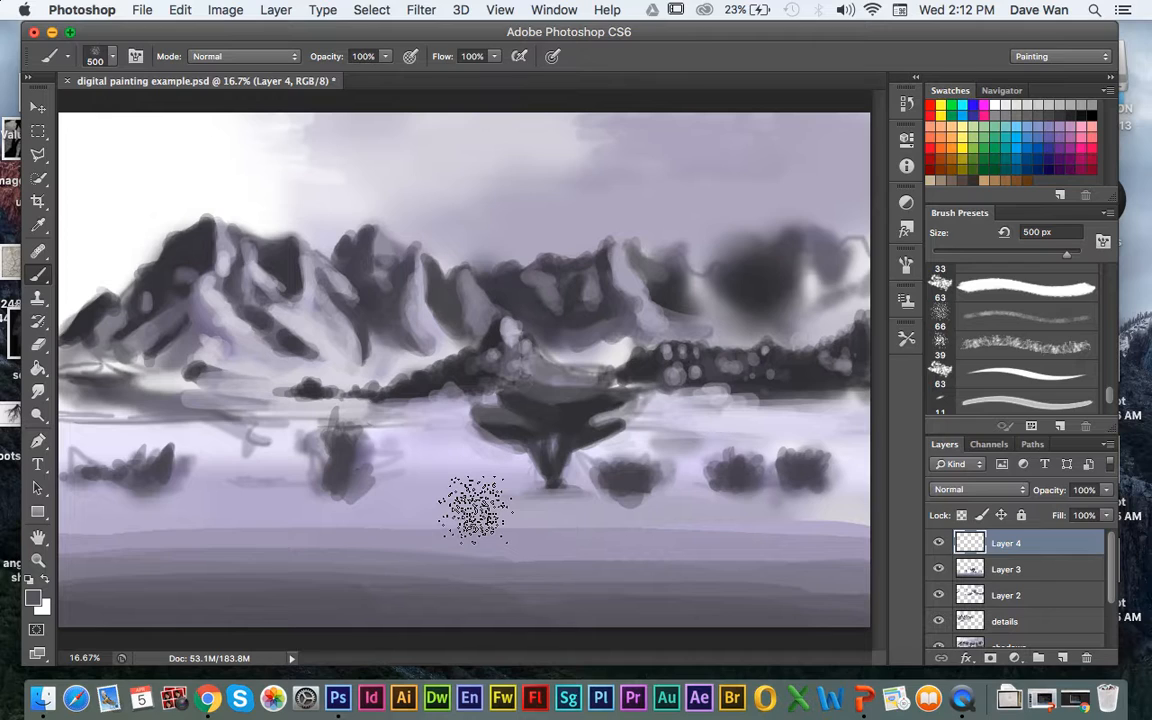
- Stamp a small patch of speckles on the pale ground in front of the central tree
key("super+equal")
key("super+equal")
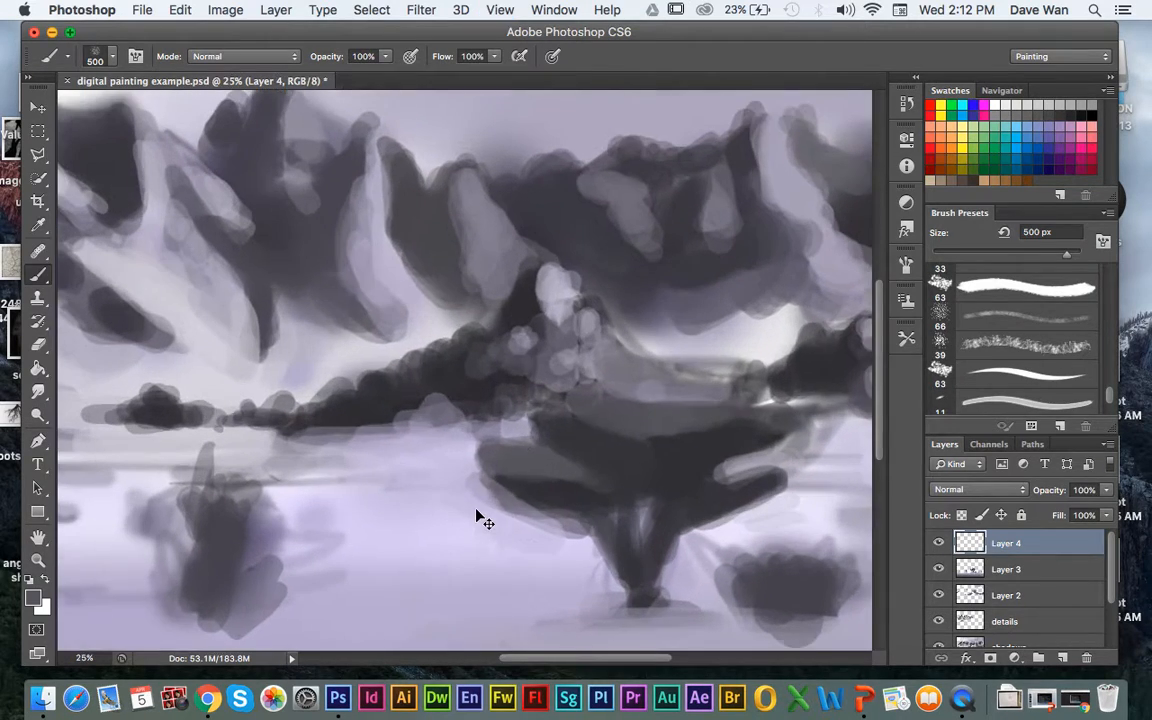
scroll(882, 386, "down", 5)
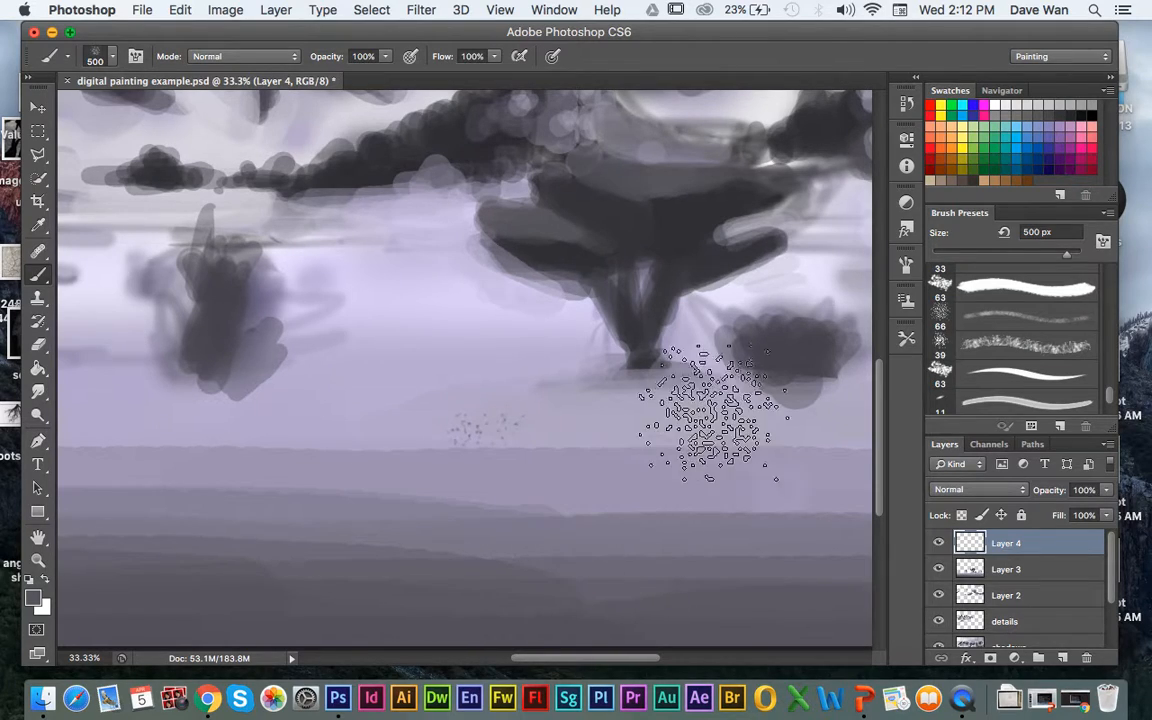
- Try the 39 px Dry Brush preset and return to the 66 px speckled brush at 500 px
left_click(990, 362)
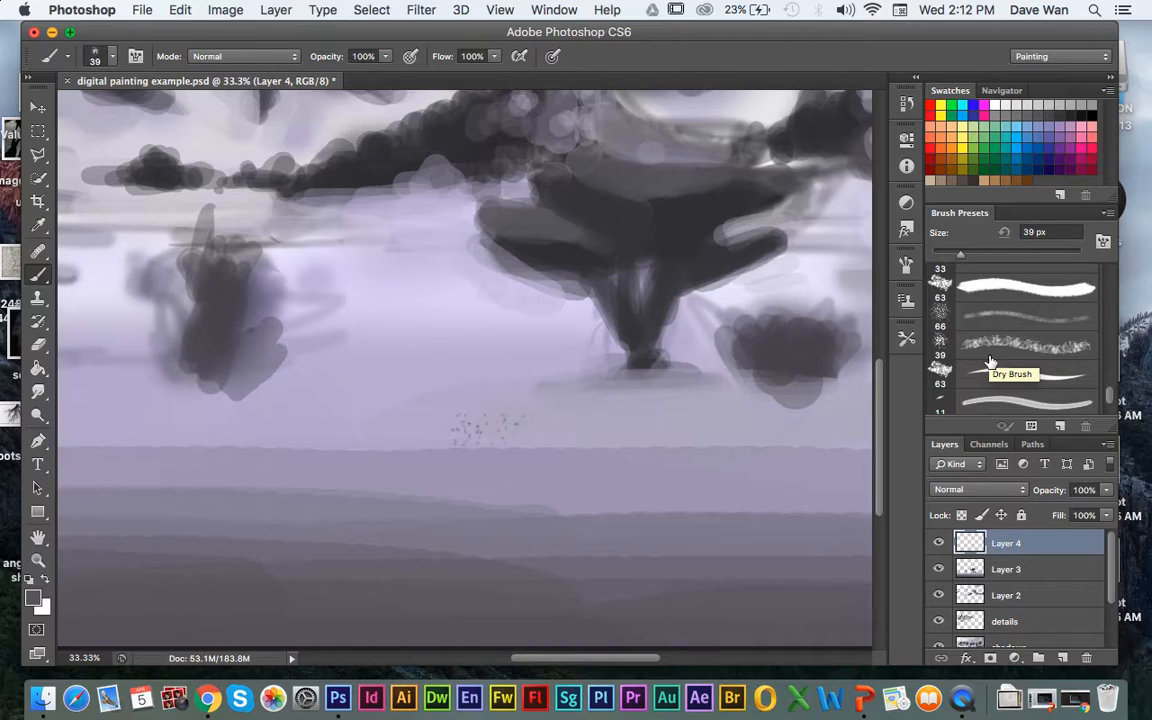
key("bracketright")
key("bracketright")
key("bracketright")
key("bracketright")
key("bracketright")
key("bracketright")
key("bracketright")
key("bracketright")
key("bracketright")
key("bracketright")
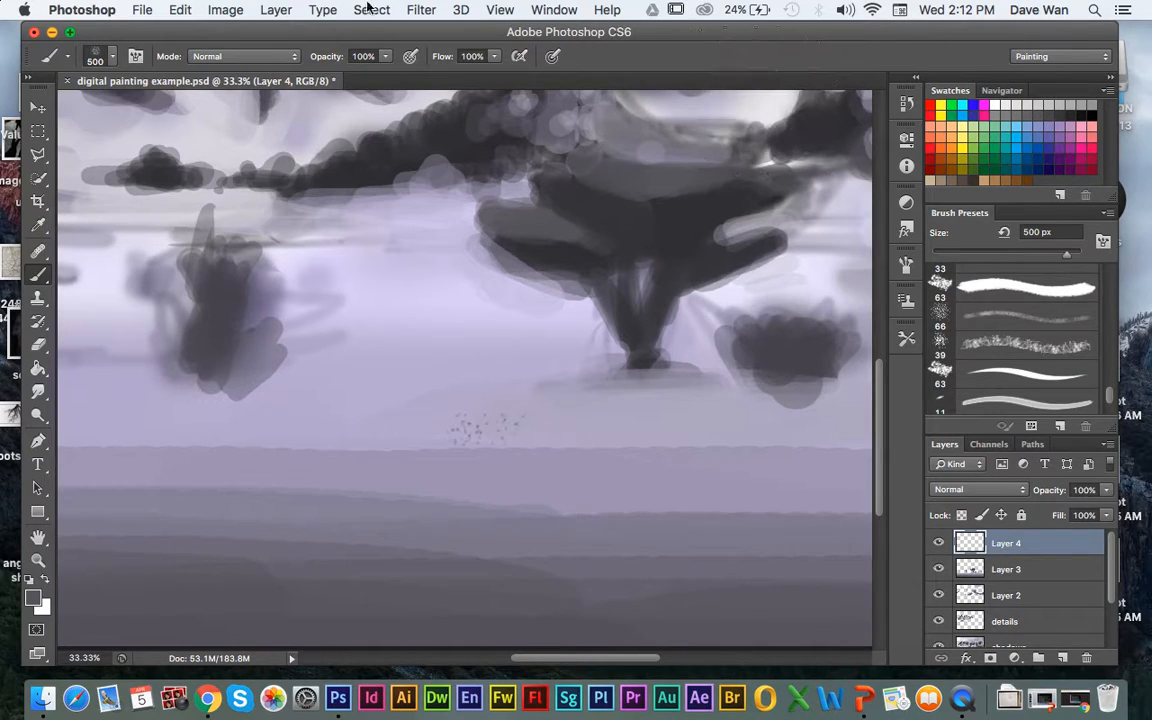
- Open the Brush settings and turn off Scattering, Dual Brush, Transfer and Smoothing for the speckled brush
left_click(550, 10)
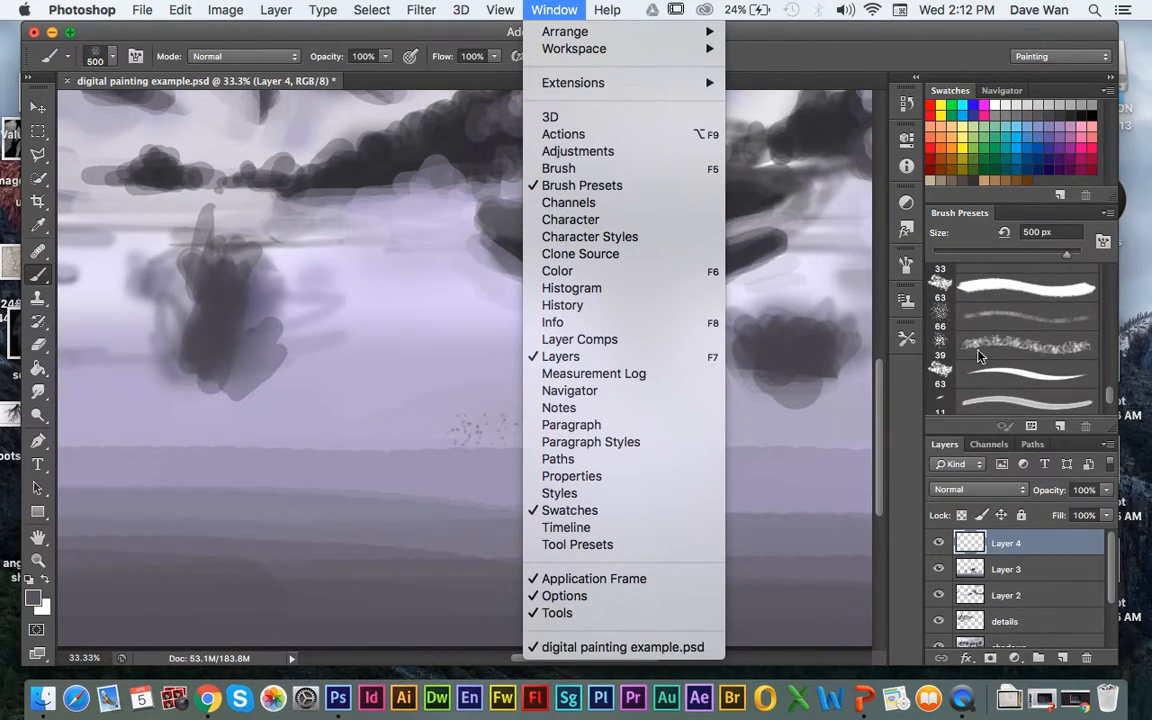
left_click(649, 172)
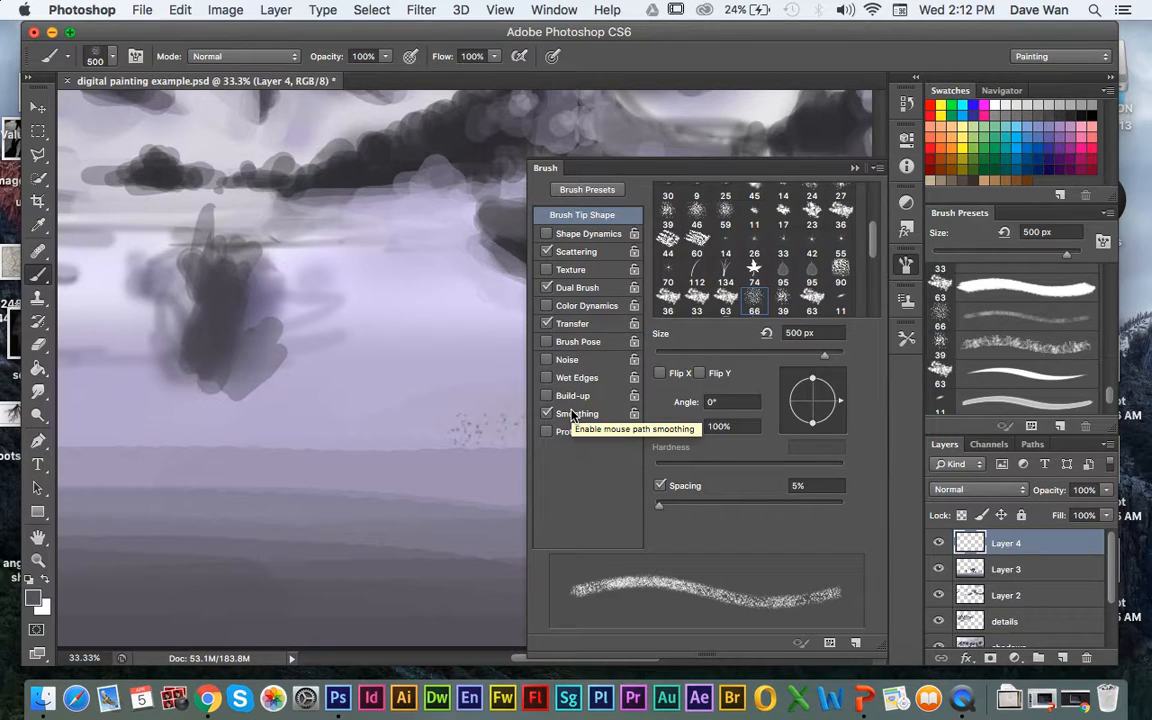
left_click(592, 253)
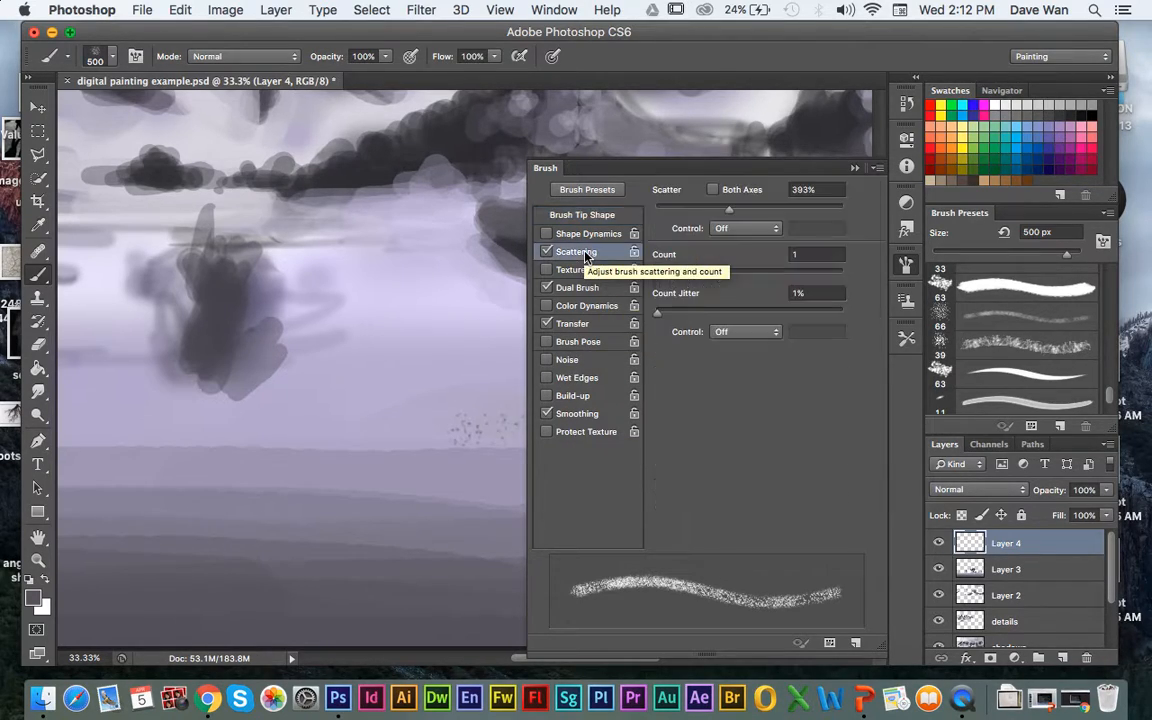
left_click(585, 328)
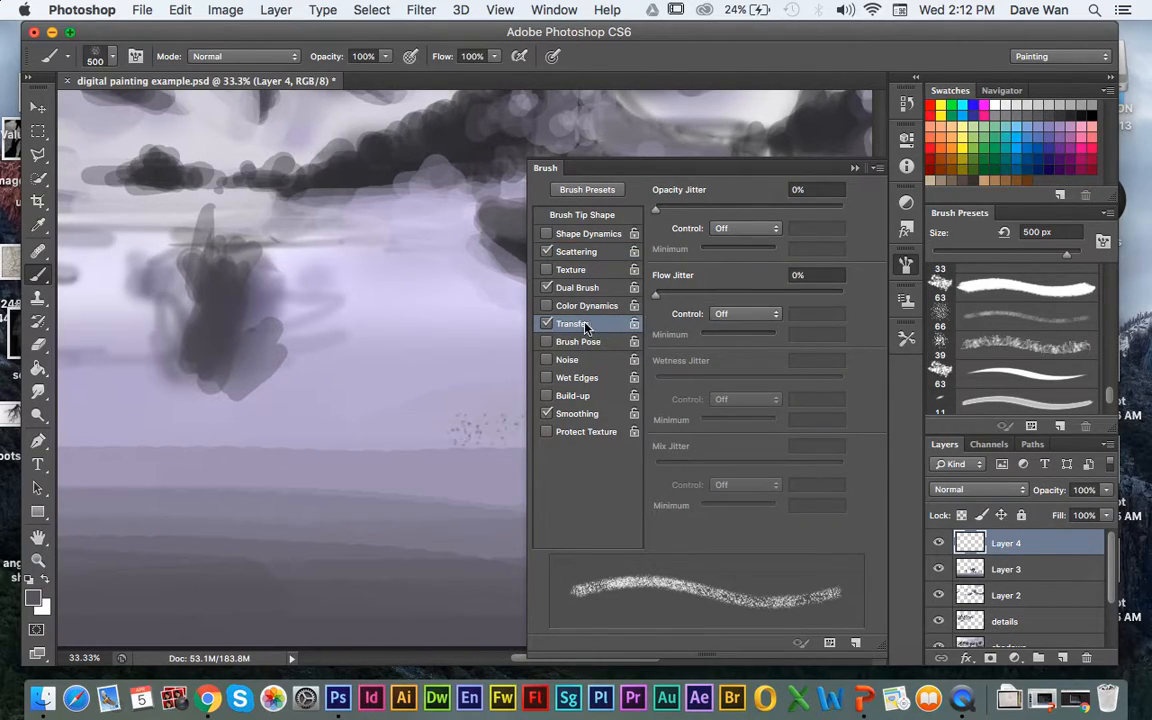
left_click(565, 417)
left_click(549, 413)
left_click(549, 253)
left_click(548, 288)
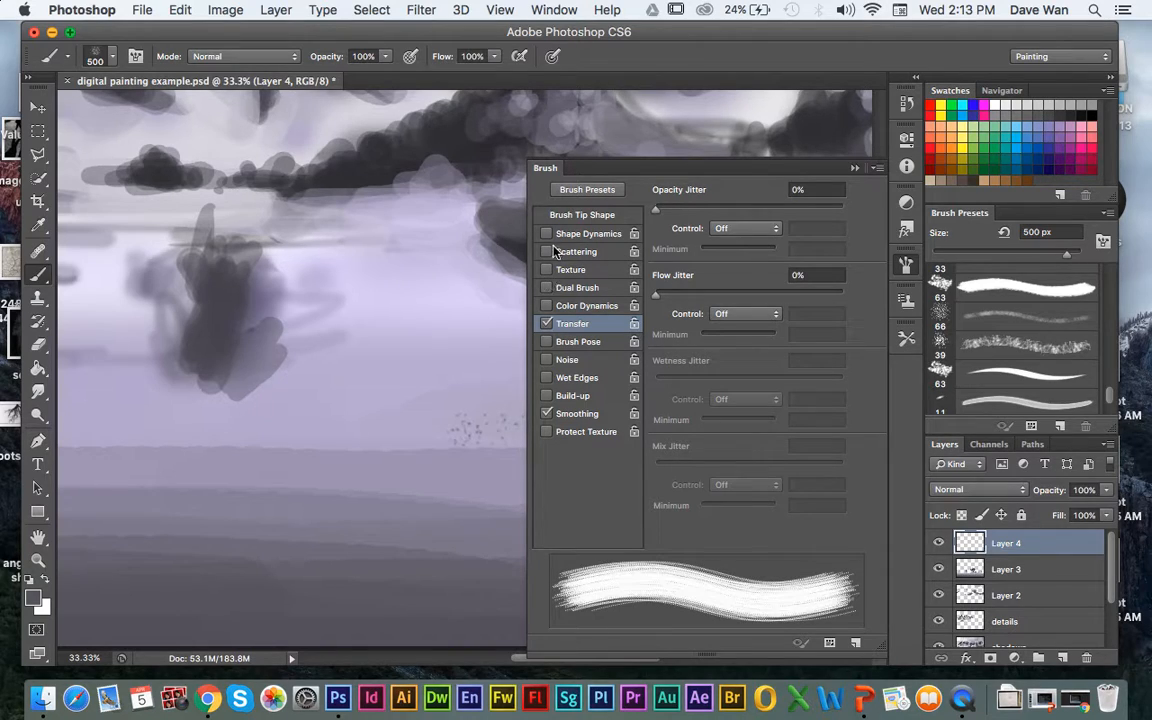
left_click(547, 323)
left_click(547, 414)
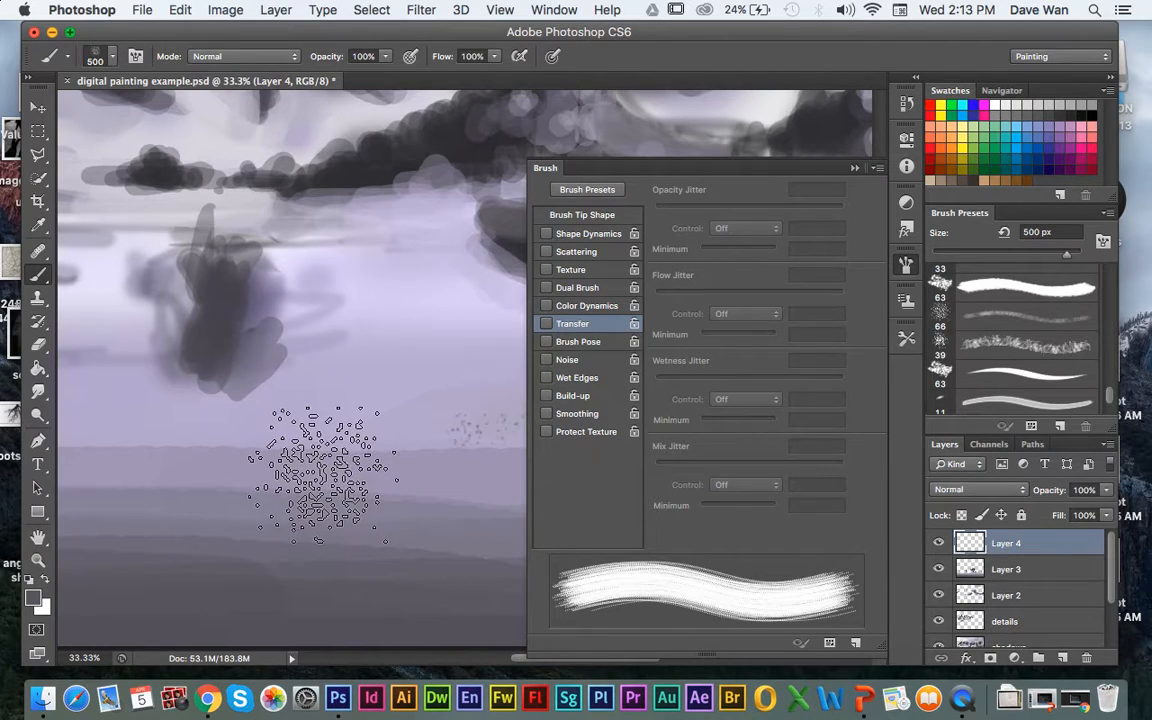
- Stamp one dense dab of speckles on the ground below the bush at the left and close the Brush settings
left_click(292, 462)
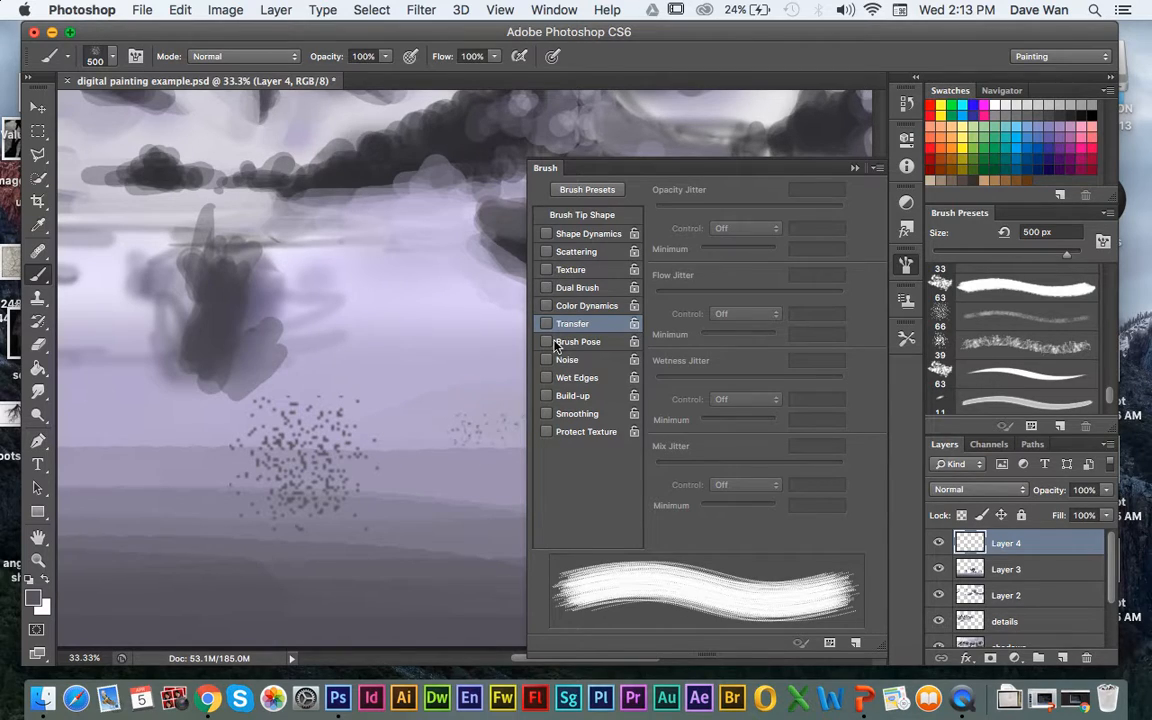
left_click(851, 168)
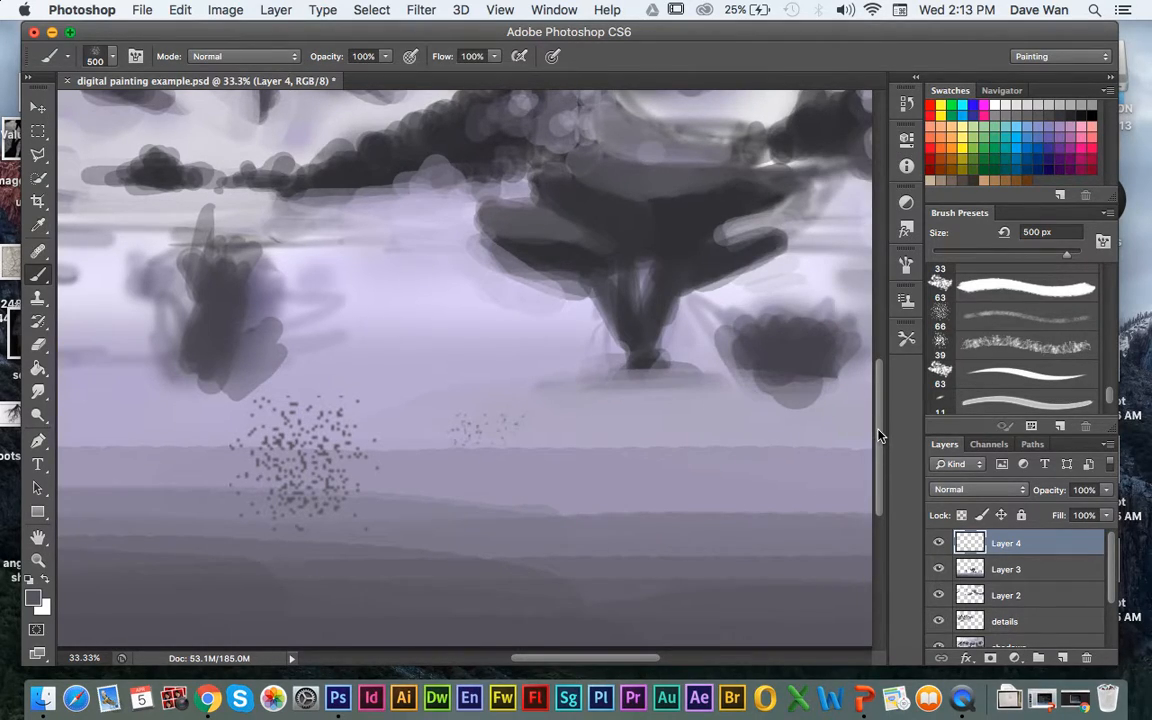
- Sample the dark foreground colour and paint speckled texture along the upper edge of the dark ground across the full width
key("super+minus")
key("super+minus")
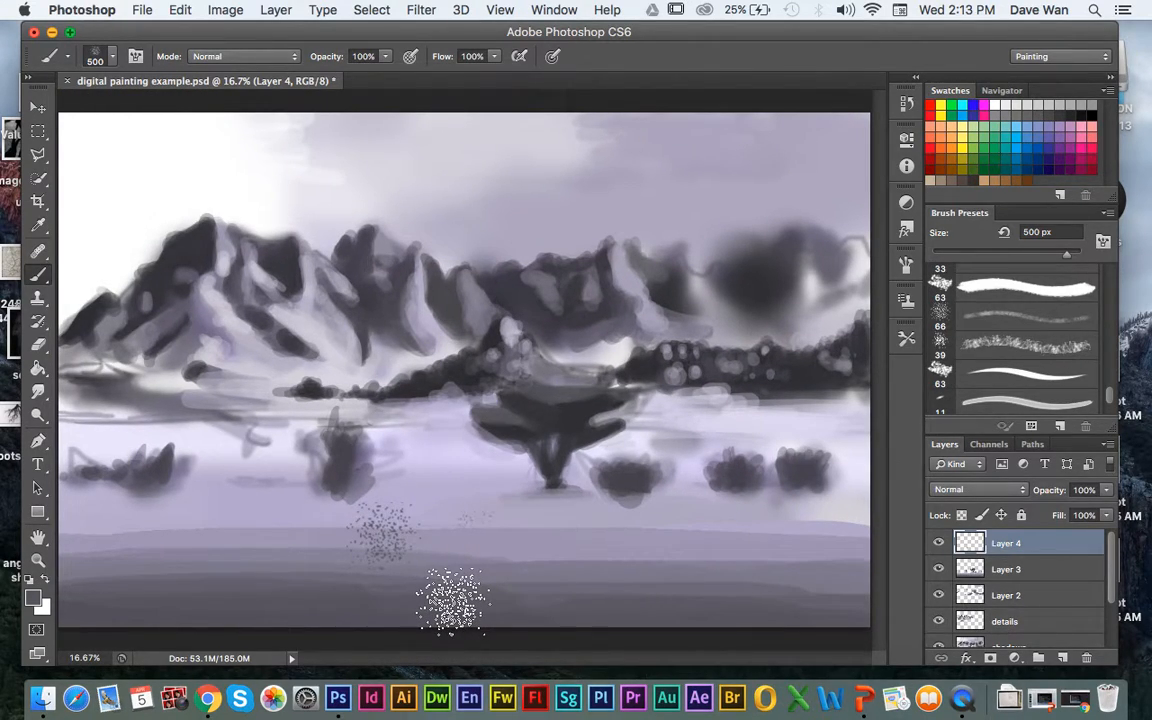
left_click(485, 600, "alt")
mouse_move(538, 605)
left_mouse_down()
mouse_move(575, 592)
mouse_move(613, 617)
mouse_move(621, 587)
mouse_move(676, 612)
mouse_move(690, 595)
mouse_move(706, 609)
mouse_move(670, 589)
mouse_move(721, 609)
mouse_move(811, 600)
mouse_move(836, 617)
left_mouse_up()
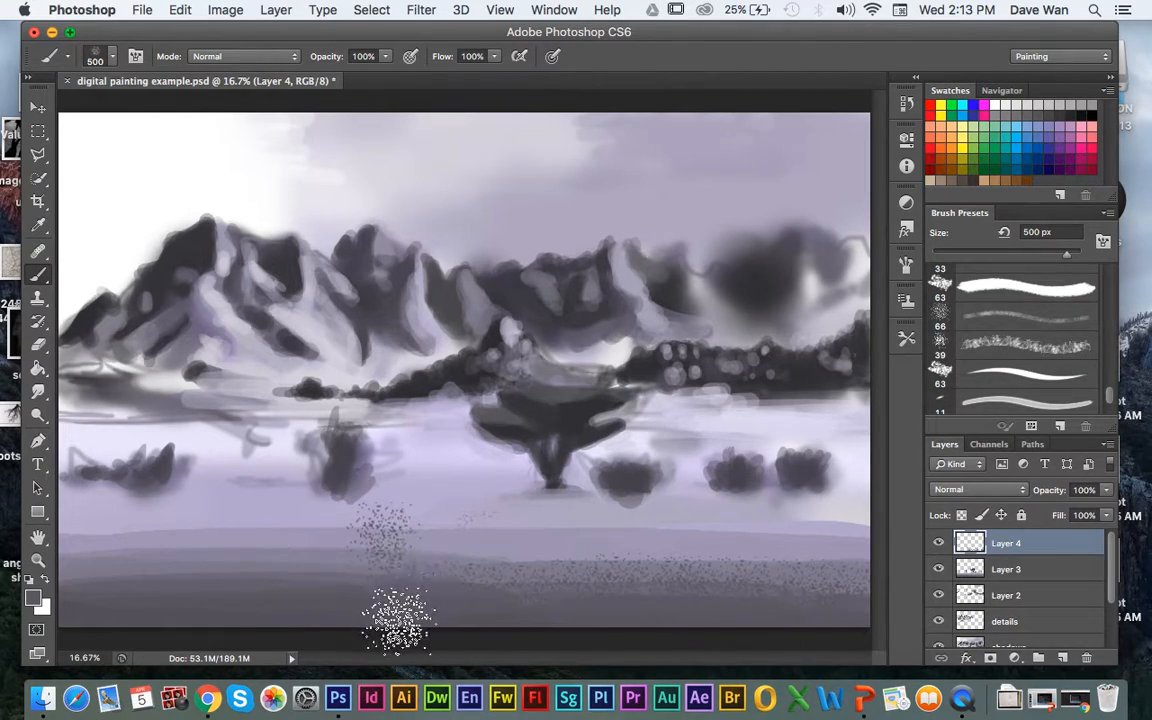
mouse_move(352, 599)
left_mouse_down()
mouse_move(297, 613)
mouse_move(250, 593)
mouse_move(235, 607)
mouse_move(222, 586)
mouse_move(196, 602)
left_mouse_up()
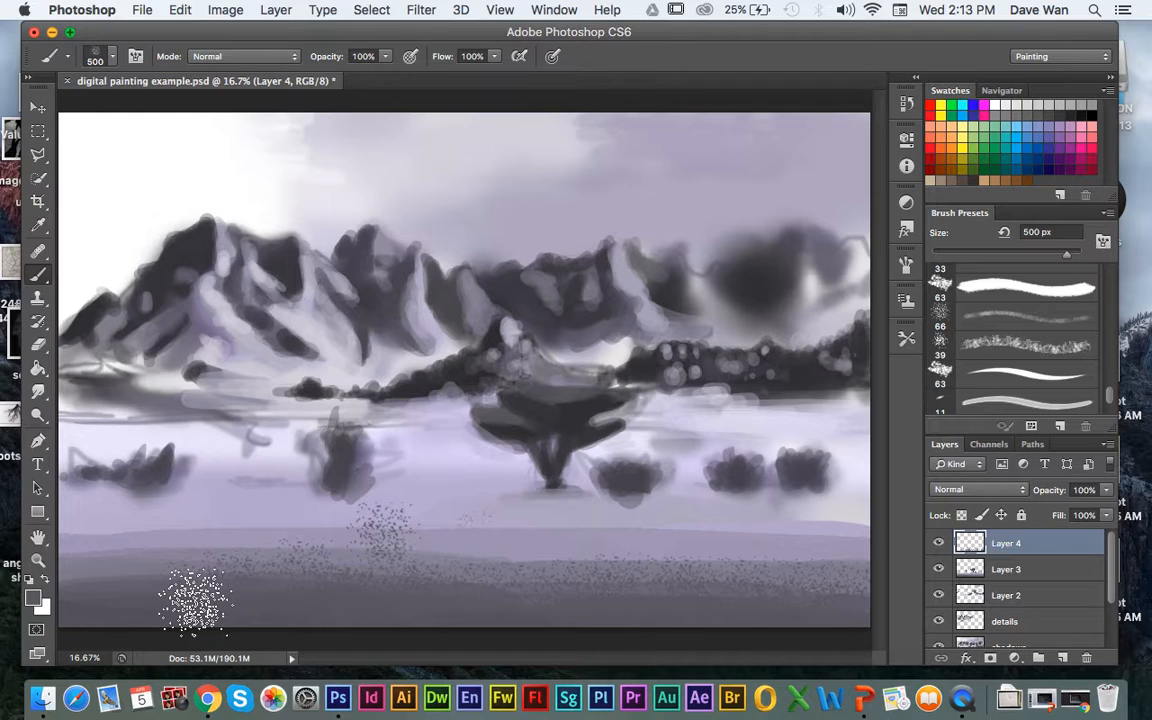
mouse_move(195, 602)
left_mouse_down()
mouse_move(140, 584)
mouse_move(118, 568)
mouse_move(100, 586)
mouse_move(85, 578)
mouse_move(105, 588)
mouse_move(152, 569)
mouse_move(162, 586)
mouse_move(288, 576)
mouse_move(310, 586)
mouse_move(267, 579)
mouse_move(335, 590)
left_mouse_up()
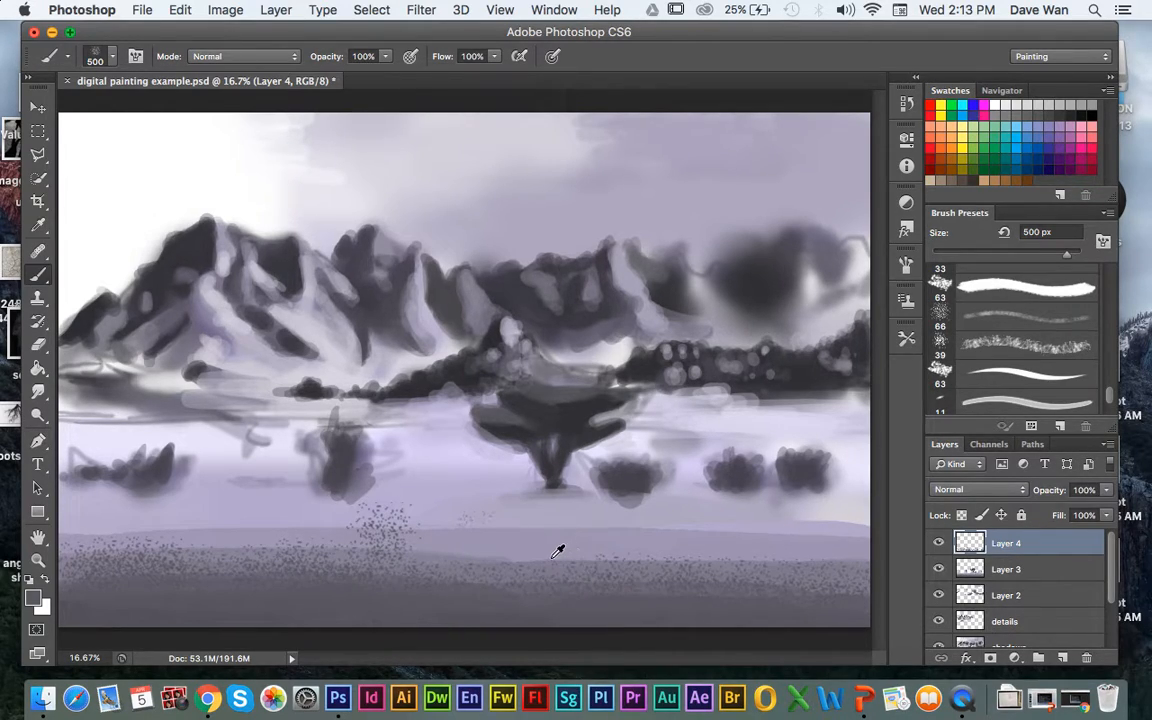
- Set the speckled brush to 400 px and paint lighter speckles across the middle and right part of the dark ground's edge
key("bracketleft")
key("bracketleft")
key("bracketright")
key("bracketright")
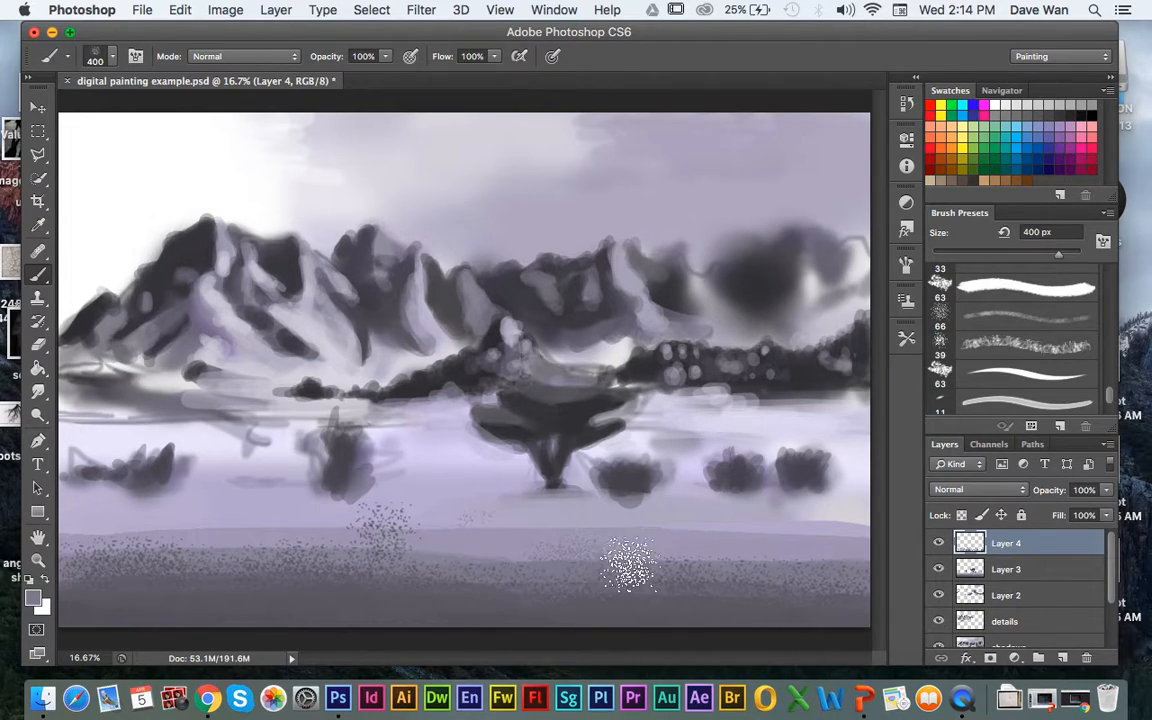
mouse_move(660, 563)
left_mouse_down()
mouse_move(686, 580)
mouse_move(724, 562)
mouse_move(781, 576)
mouse_move(839, 560)
mouse_move(855, 576)
mouse_move(652, 549)
mouse_move(509, 565)
mouse_move(492, 548)
mouse_move(458, 566)
mouse_move(441, 546)
mouse_move(416, 560)
mouse_move(551, 538)
left_mouse_up()
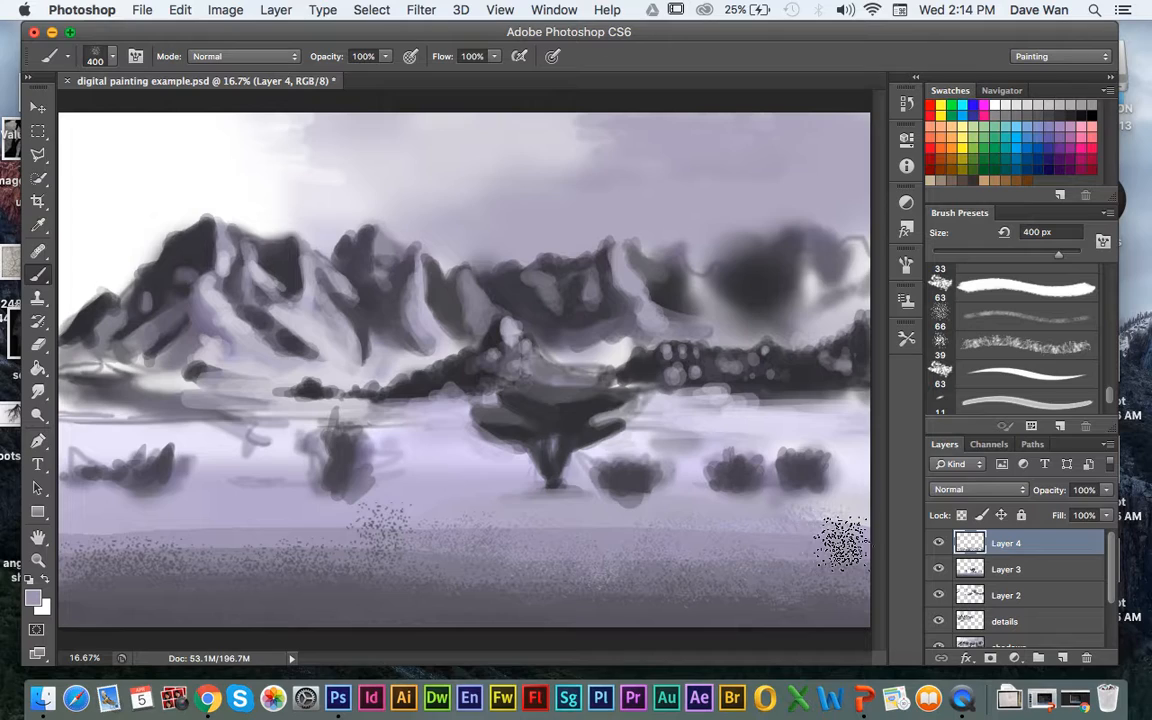
- Paint pale speckles on the ground at the far right and below the tree, and sample a darker ground colour for more texture
left_click_drag(845, 540, 836, 514)
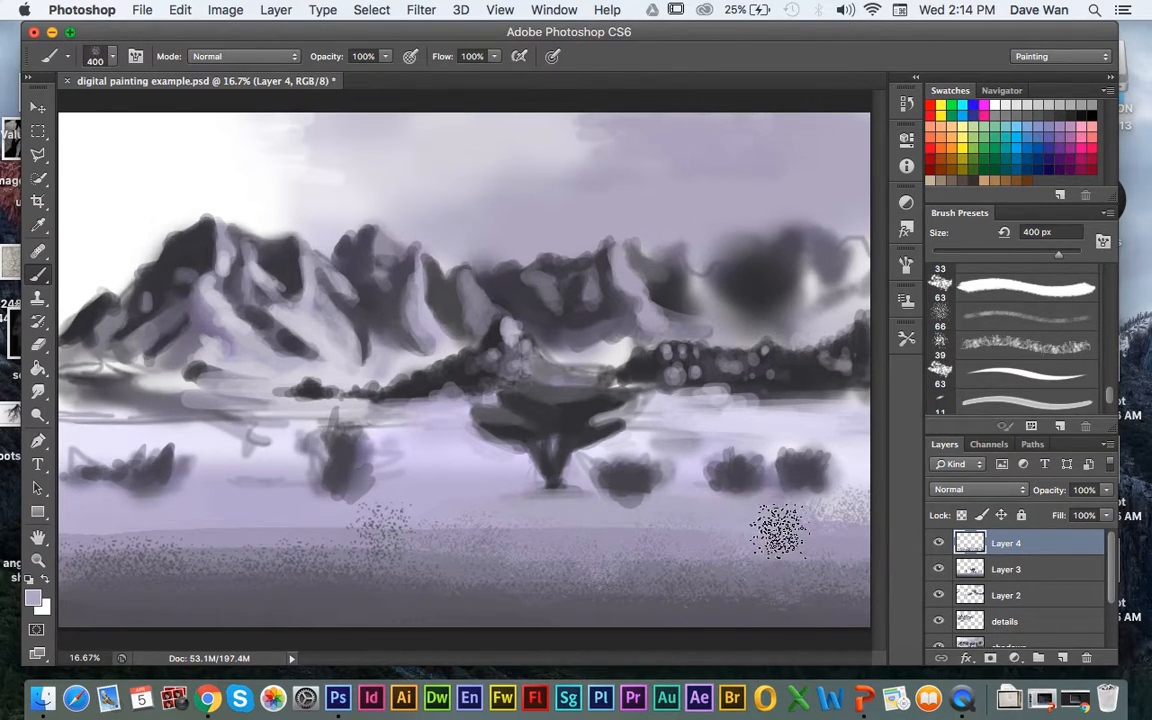
left_click(643, 503)
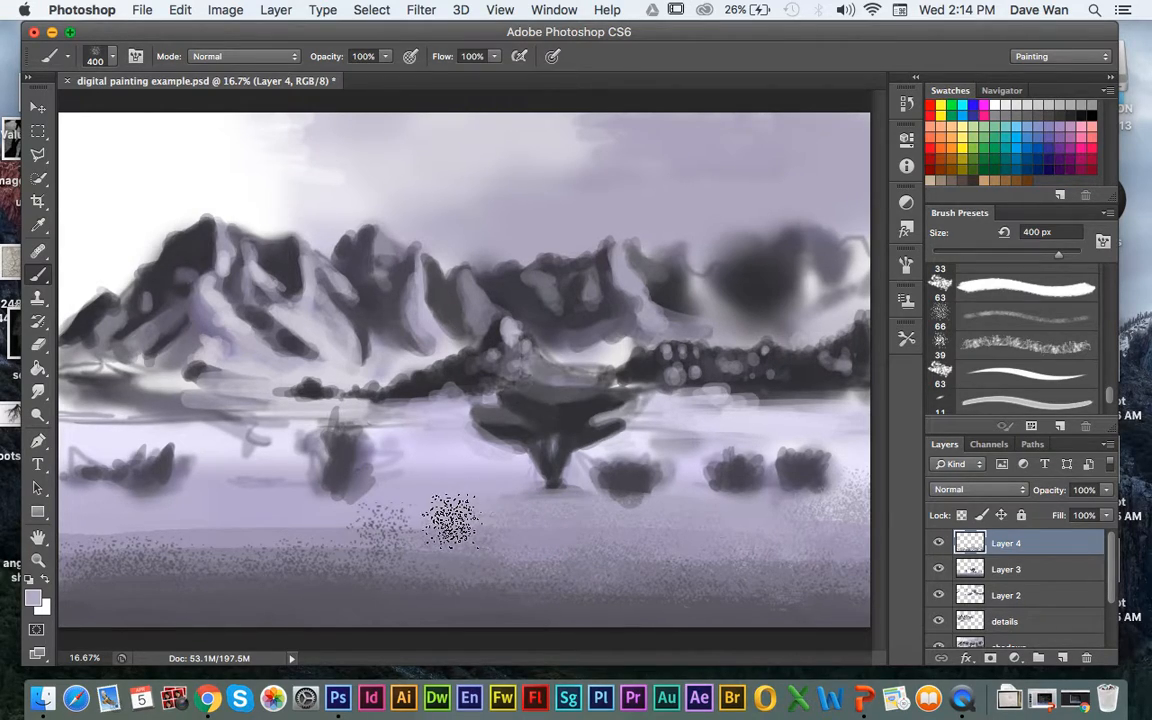
left_click(478, 540, "alt")
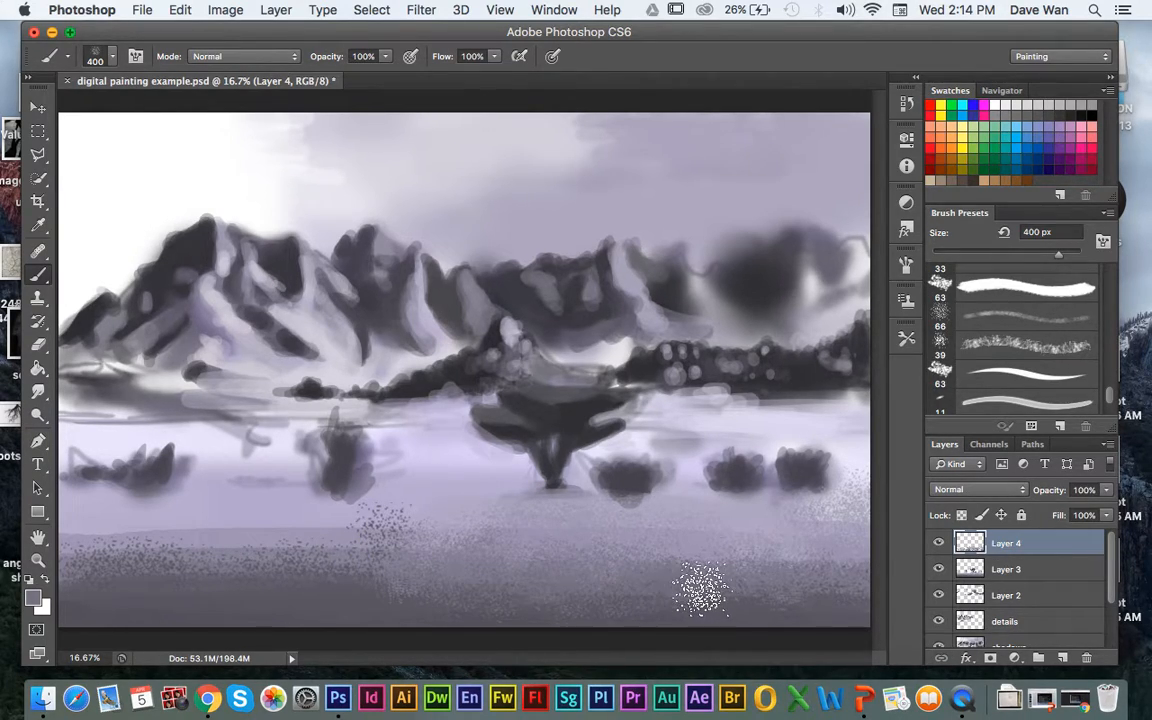
- Try the 134 px grass preset with a stroke across the base of the left-centre bush and undo it
key("super+equal")
key("super+equal")
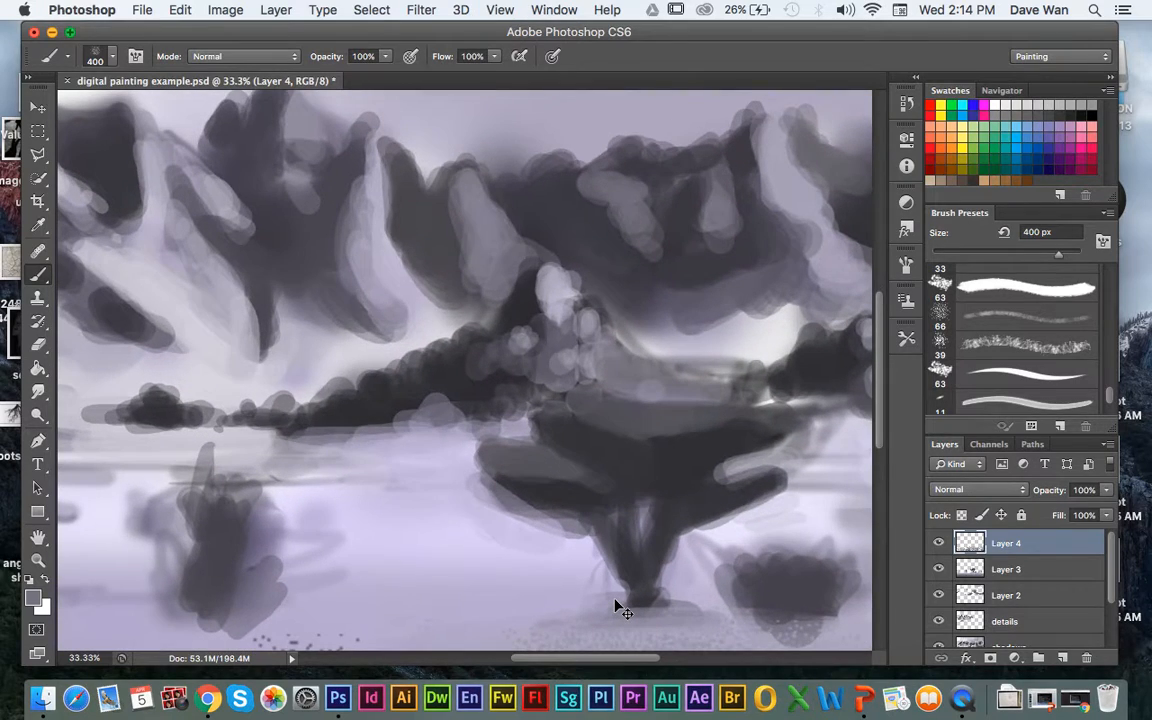
key("super+minus")
left_click_drag(876, 397, 876, 469)
left_click_drag(514, 386, 532, 396)
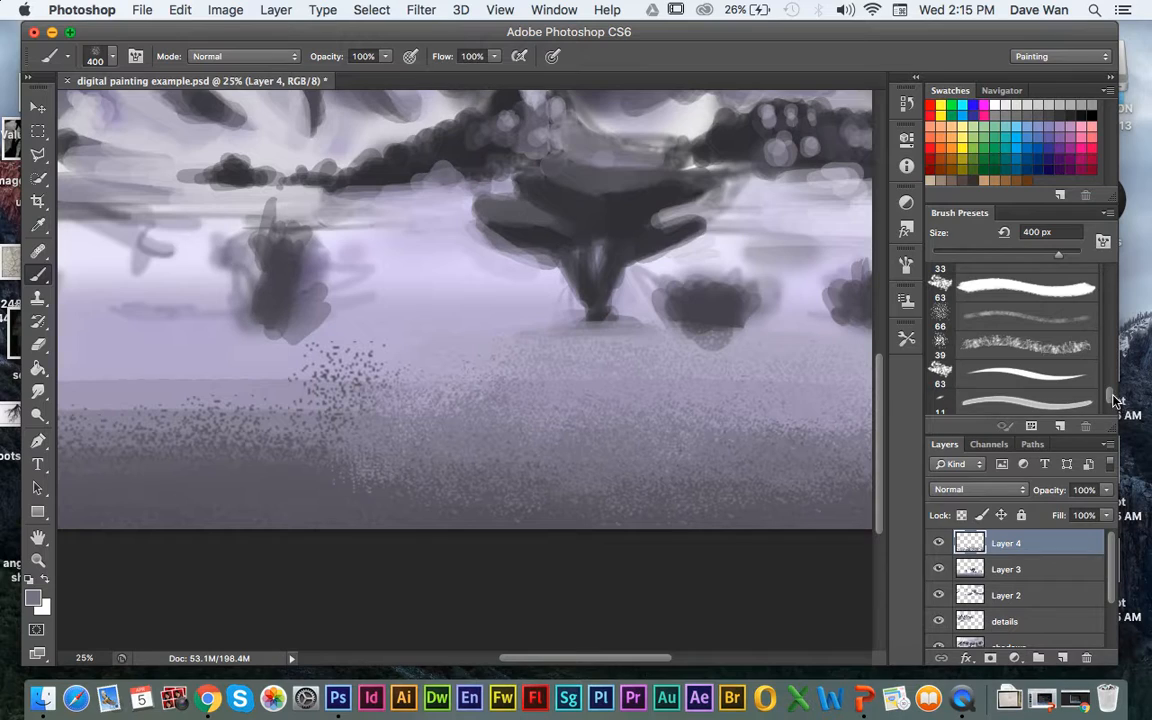
mouse_move(1113, 400)
left_mouse_down()
mouse_move(1117, 372)
mouse_move(1118, 382)
left_mouse_up()
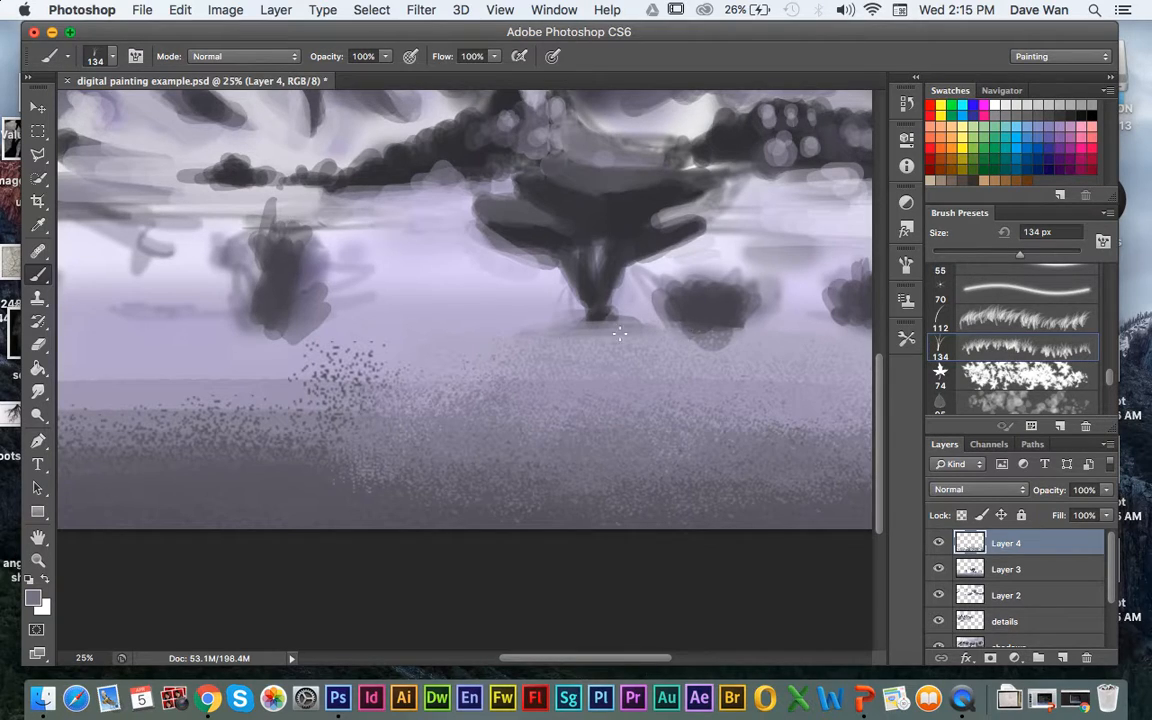
key("super+minus")
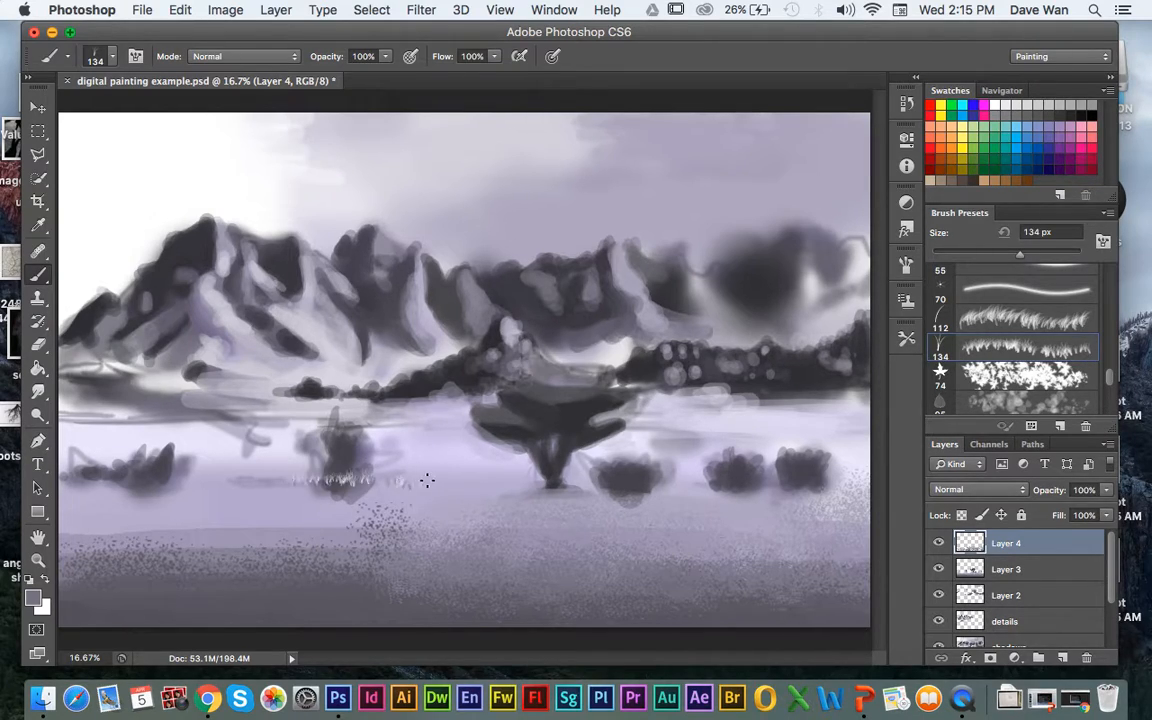
key("super+z")
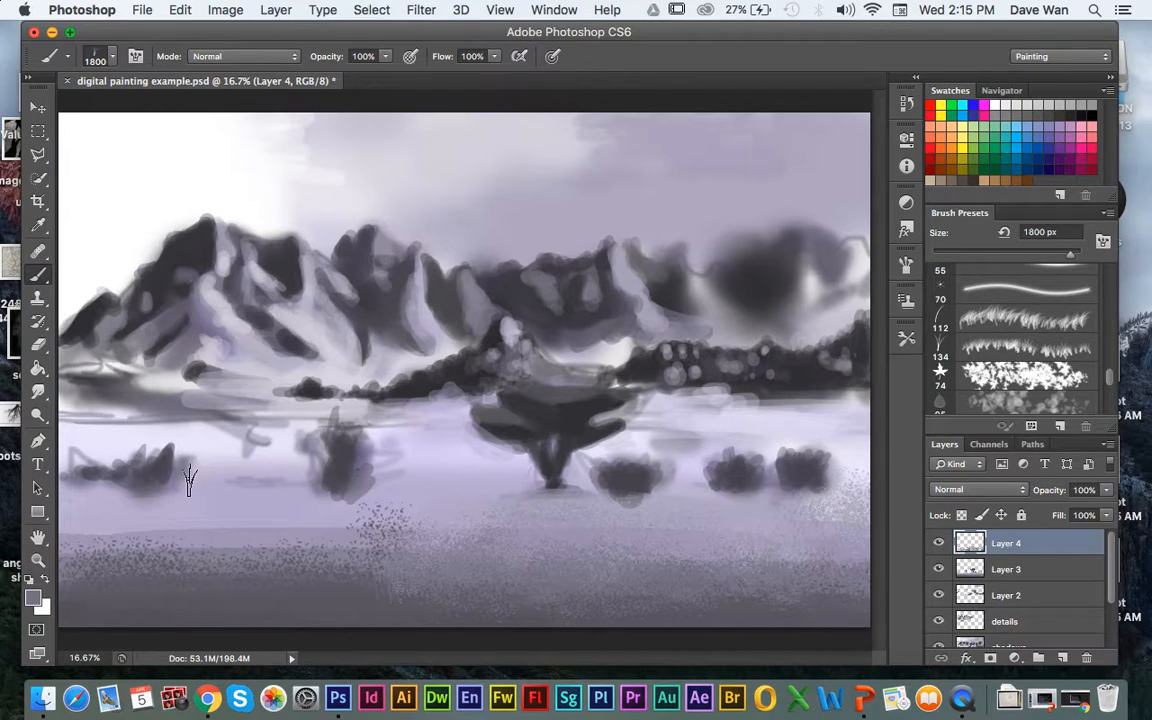
- Try painting oversized grass at 1800 px over the left half of the landscape and undo the strokes
left_click(239, 478)
mouse_move(293, 472)
left_mouse_down()
mouse_move(440, 455)
mouse_move(120, 460)
mouse_move(560, 468)
mouse_move(240, 450)
mouse_move(500, 440)
mouse_move(330, 420)
mouse_move(100, 460)
mouse_move(330, 445)
left_mouse_up()
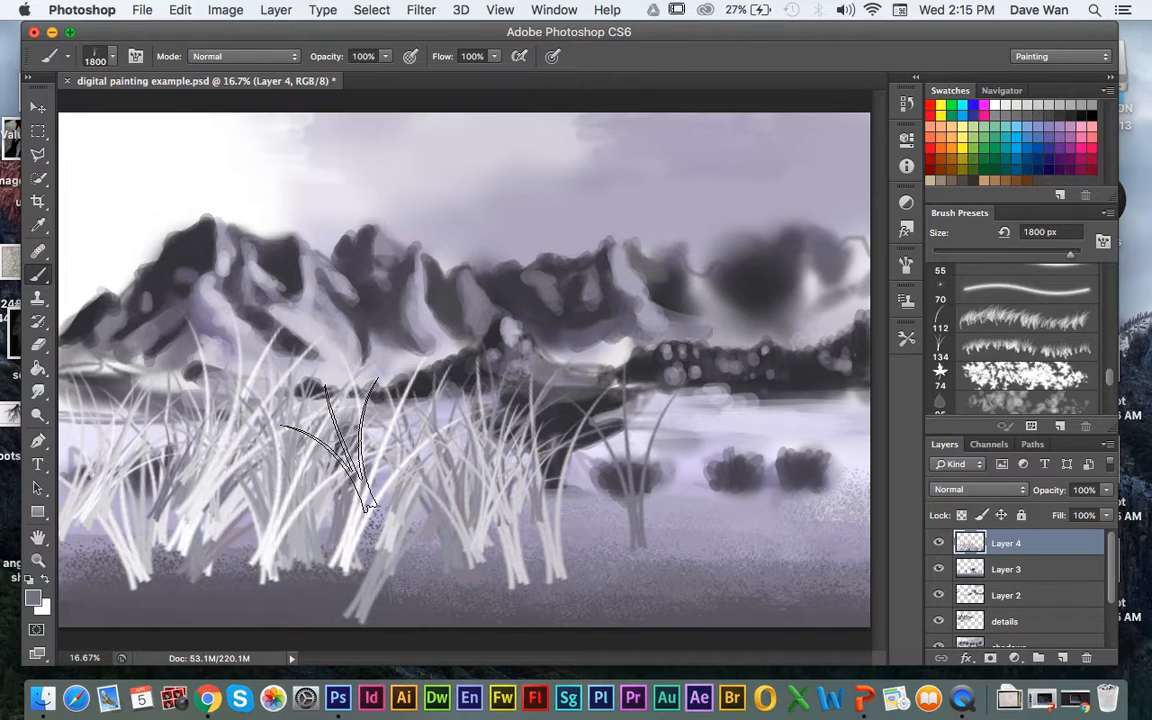
key("super+alt+z")
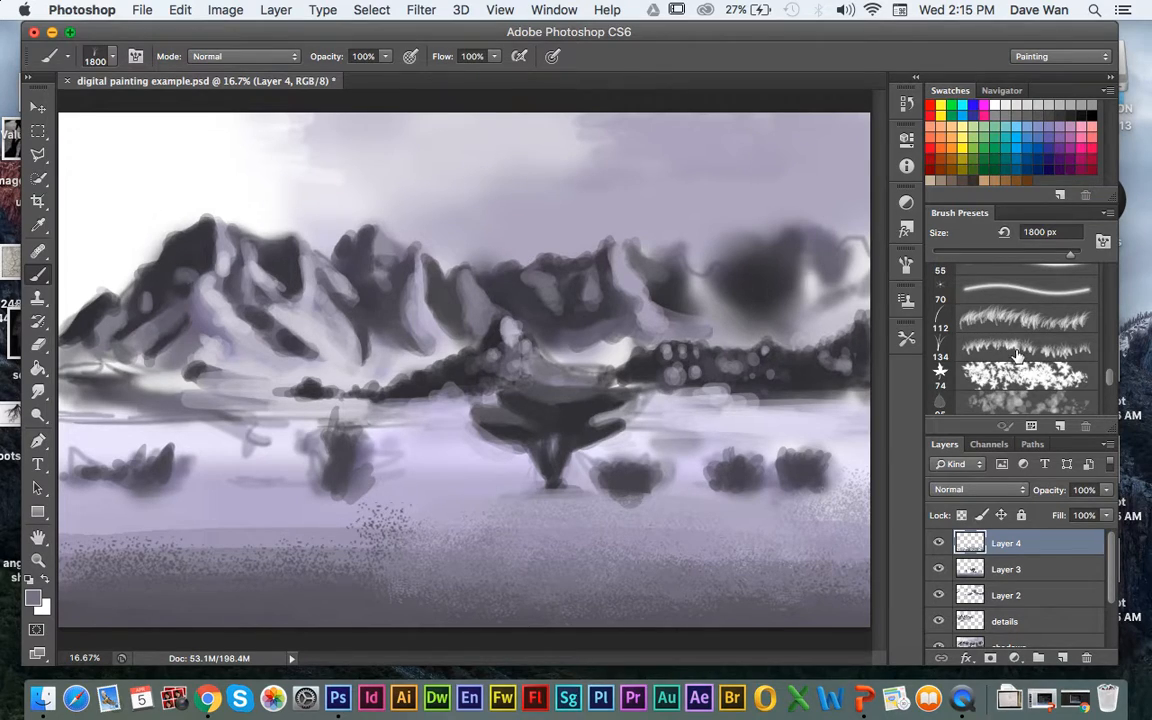
- Reload the 134 px grass preset and turn off its Shape Dynamics, Scattering and Color Dynamics in the Brush settings
left_click(1013, 346)
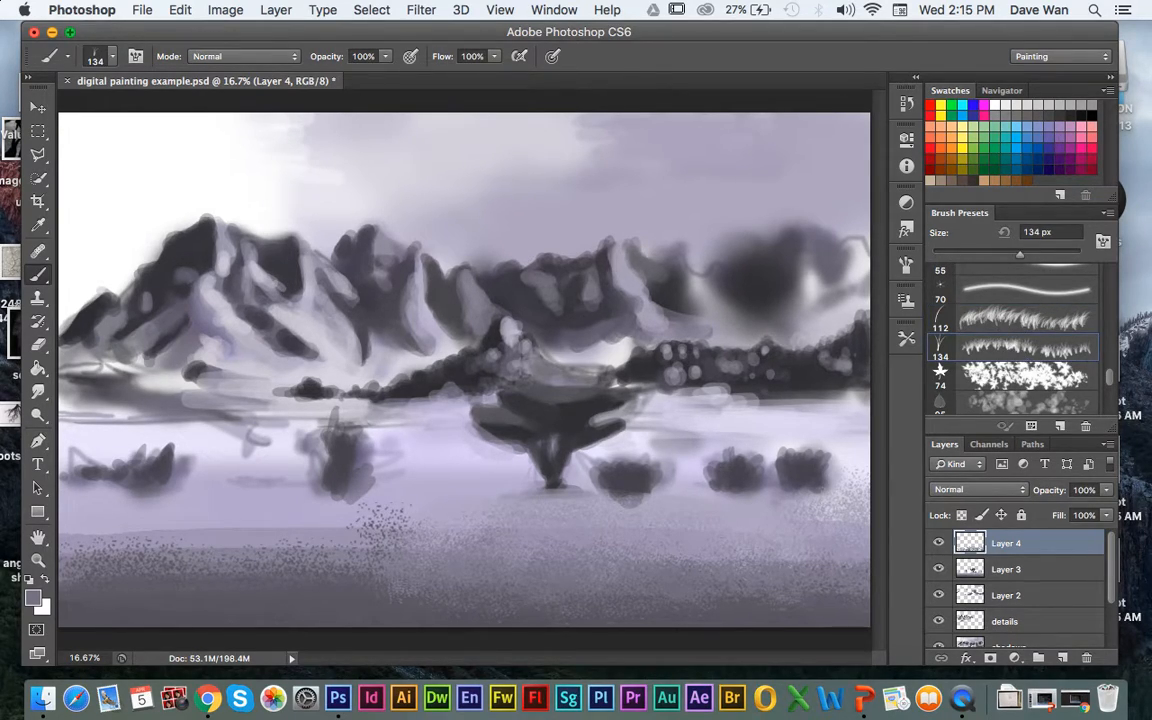
left_click(421, 12)
mouse_move(544, 12)
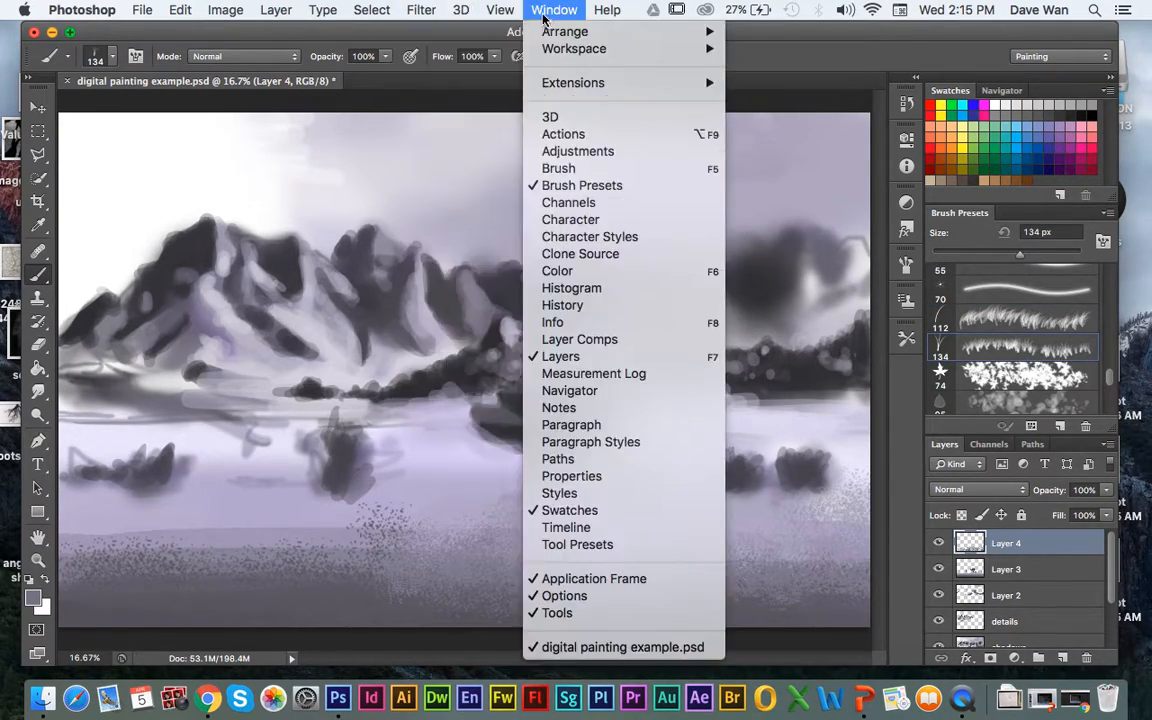
left_click(558, 168)
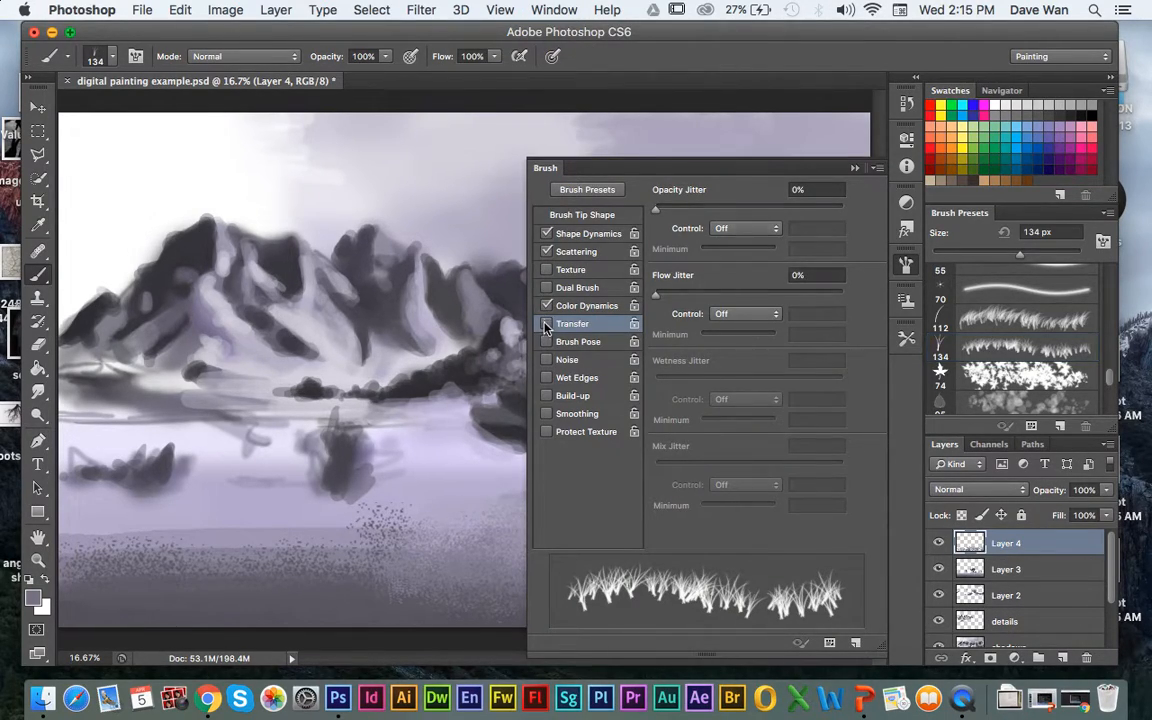
left_click(546, 325)
left_click(547, 252)
left_click(547, 234)
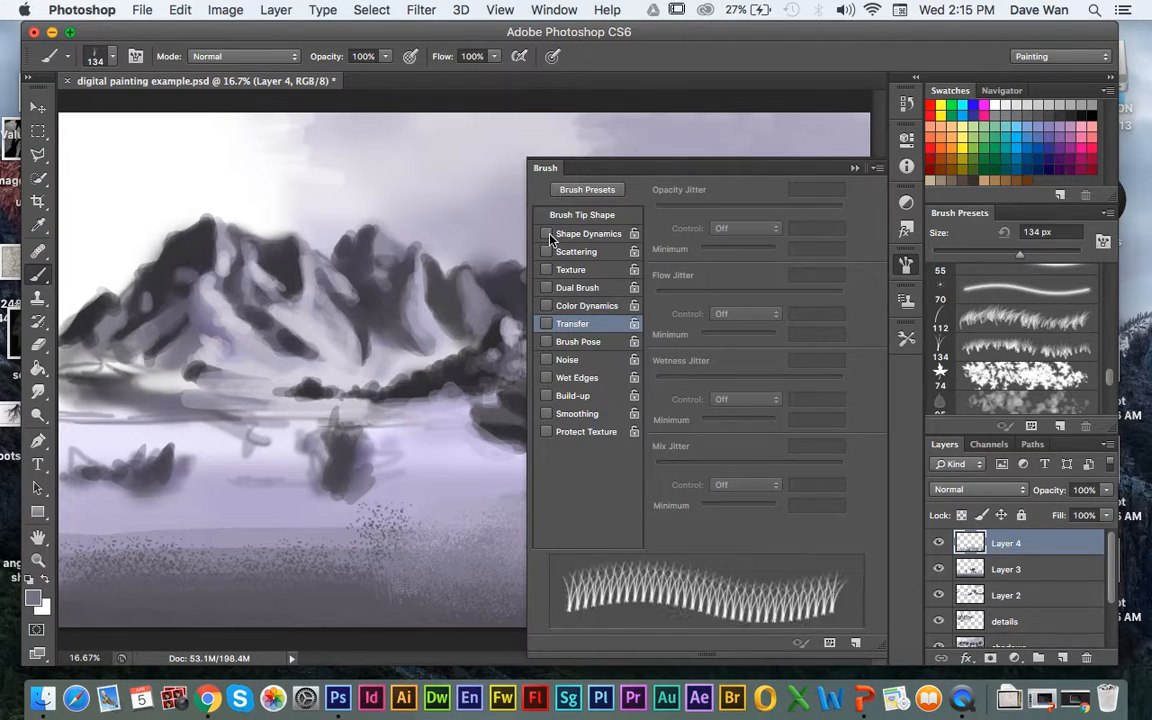
left_click(853, 169)
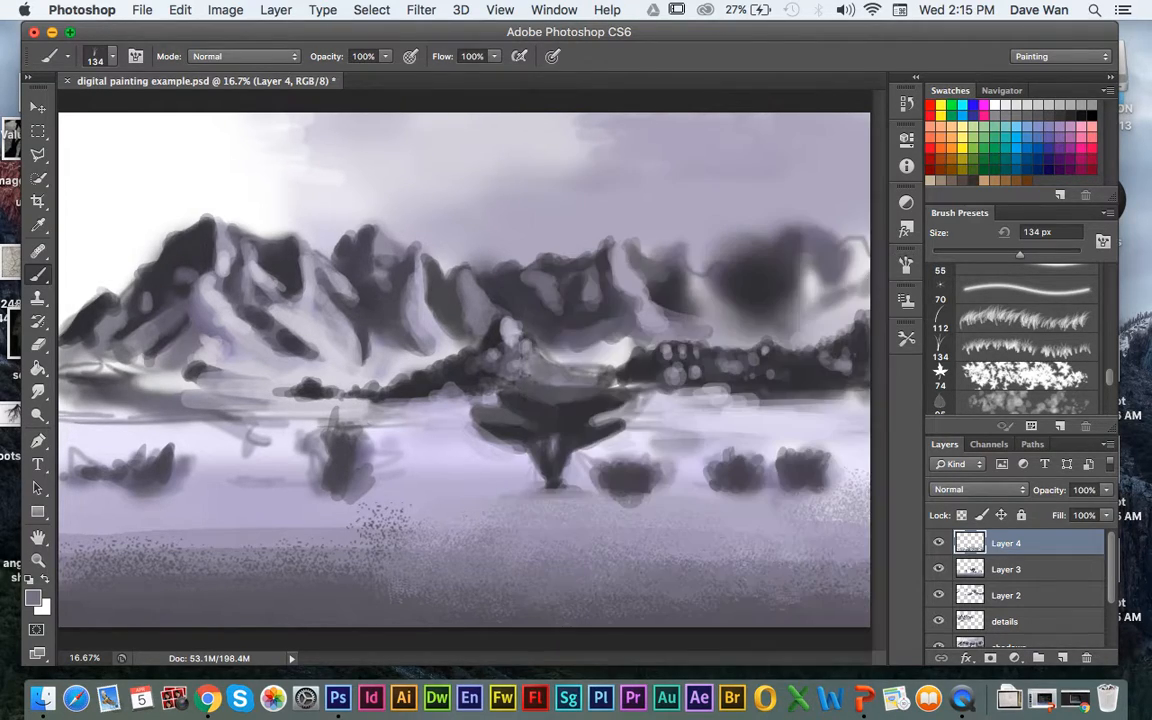
- Enlarge the grass brush to 600 px and stamp grass blades on the left-centre bush
key("bracketright")
key("bracketright")
key("bracketright")
key("bracketright")
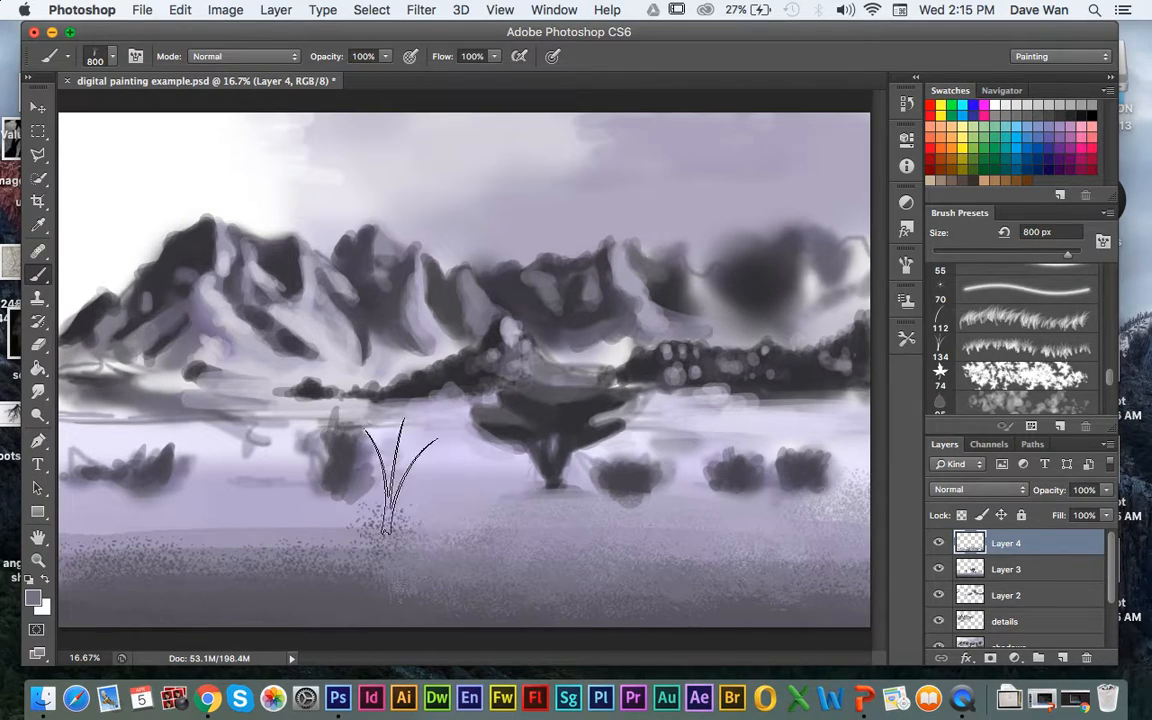
key("bracketleft")
key("bracketleft")
key("bracketright")
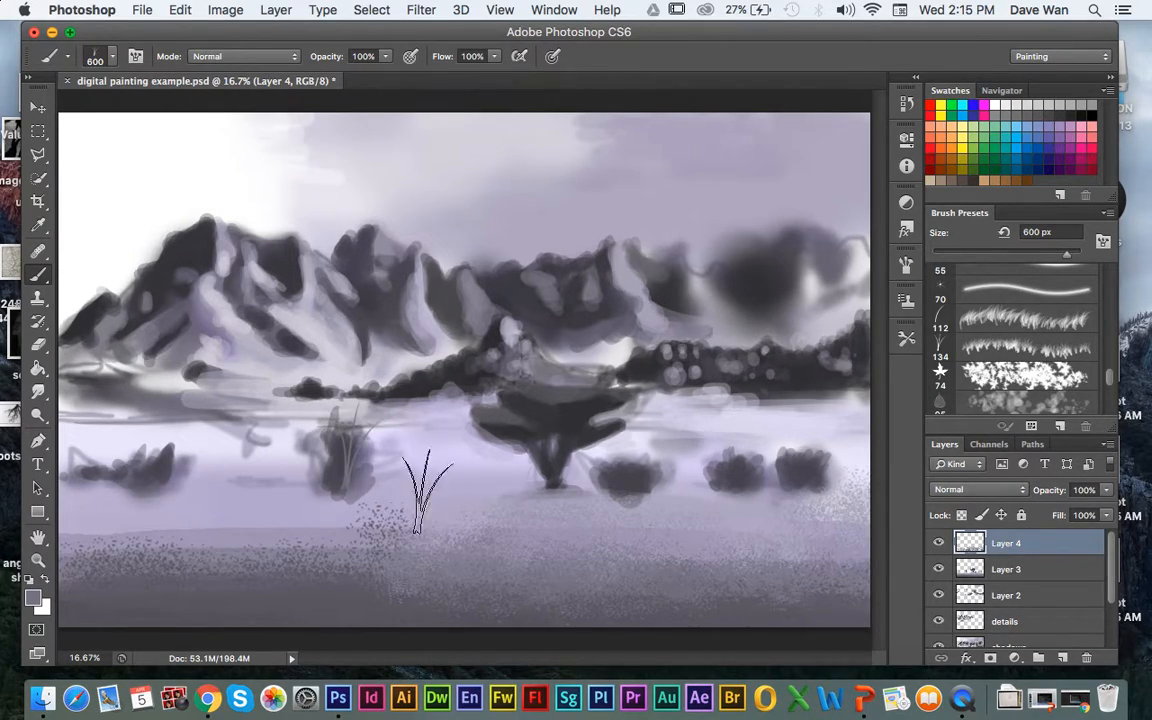
left_click(343, 446)
- Sample the dark colour of the bush to the right of the tree pair and stamp grass blades above it
left_click(738, 478, "alt")
left_click(760, 445)
left_click(735, 445)
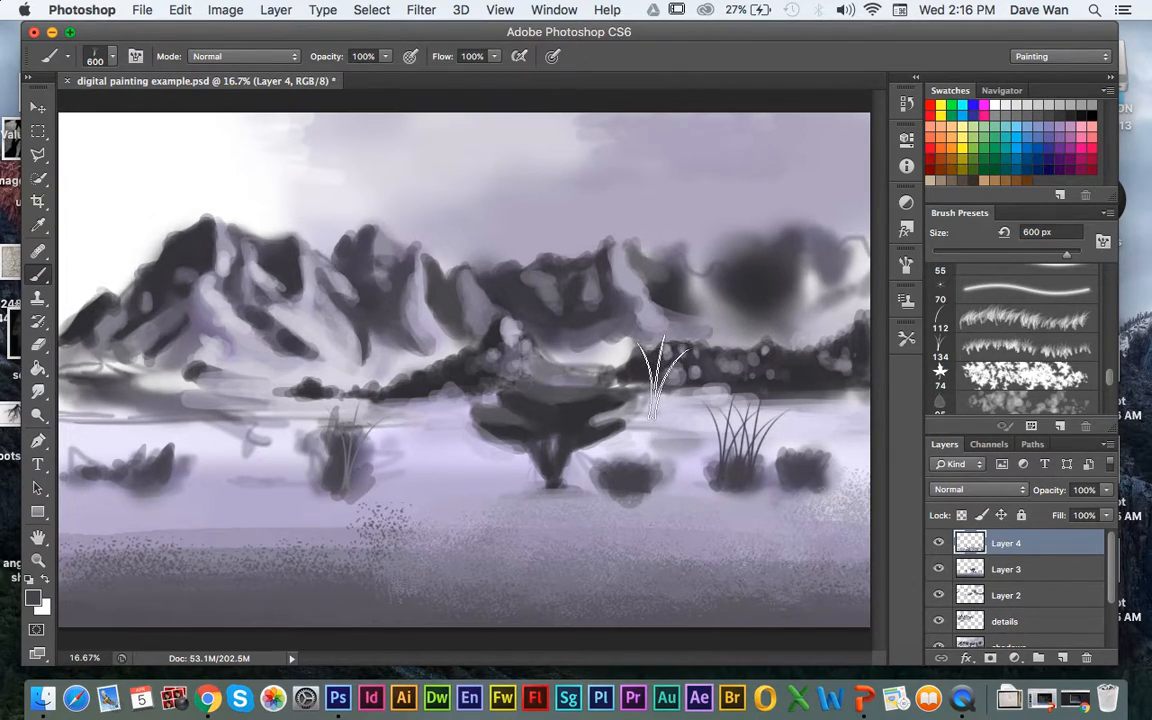
- Open the Brush Tip Shape settings beside the right-hand bushes and rotate the grass tip to 42°
left_click(554, 10)
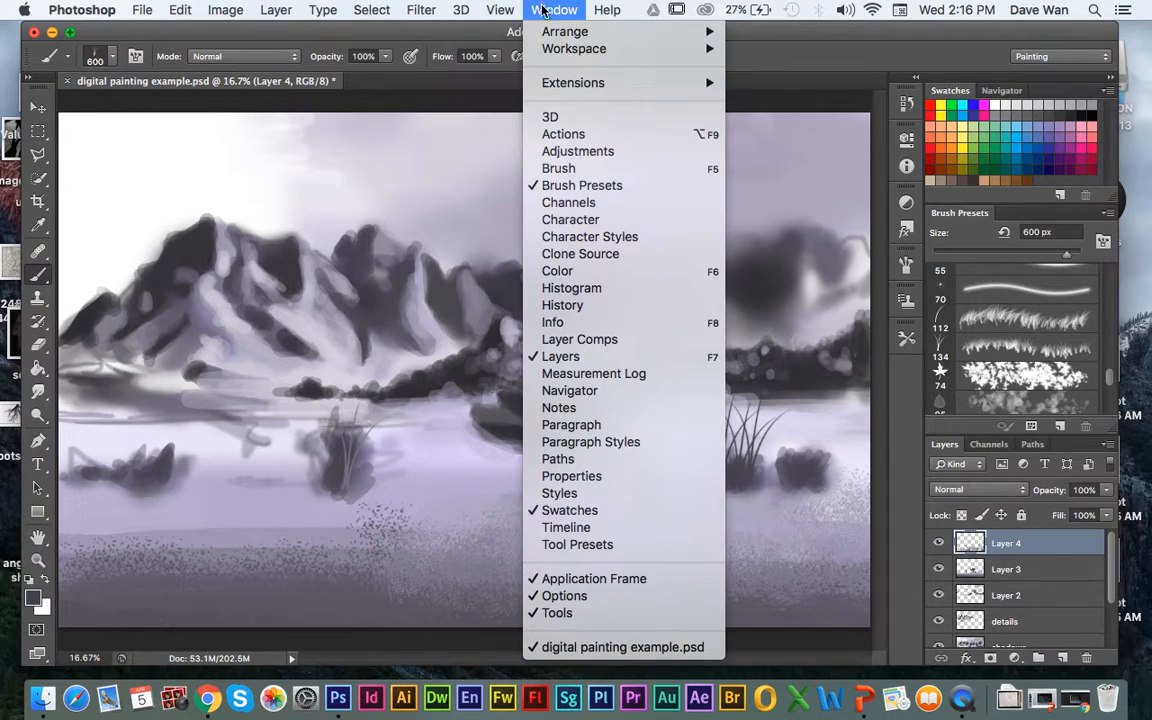
left_click(650, 166)
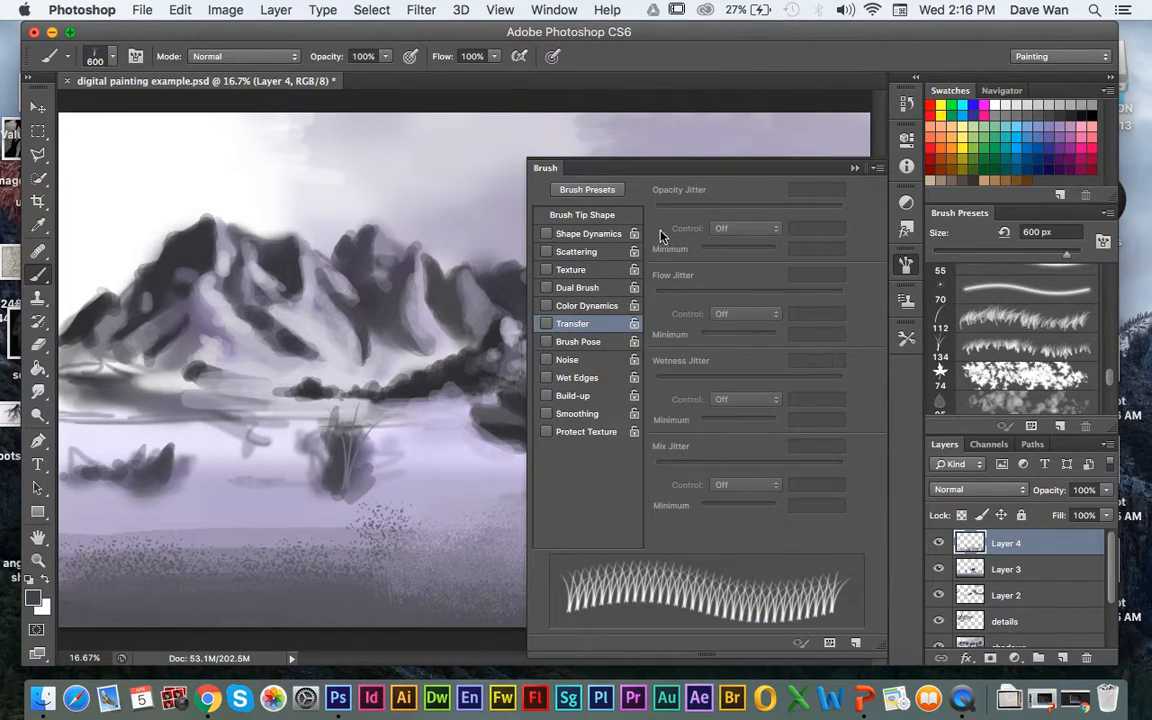
mouse_move(783, 170)
left_mouse_down()
mouse_move(424, 165)
mouse_move(329, 146)
left_mouse_up()
left_click(258, 196)
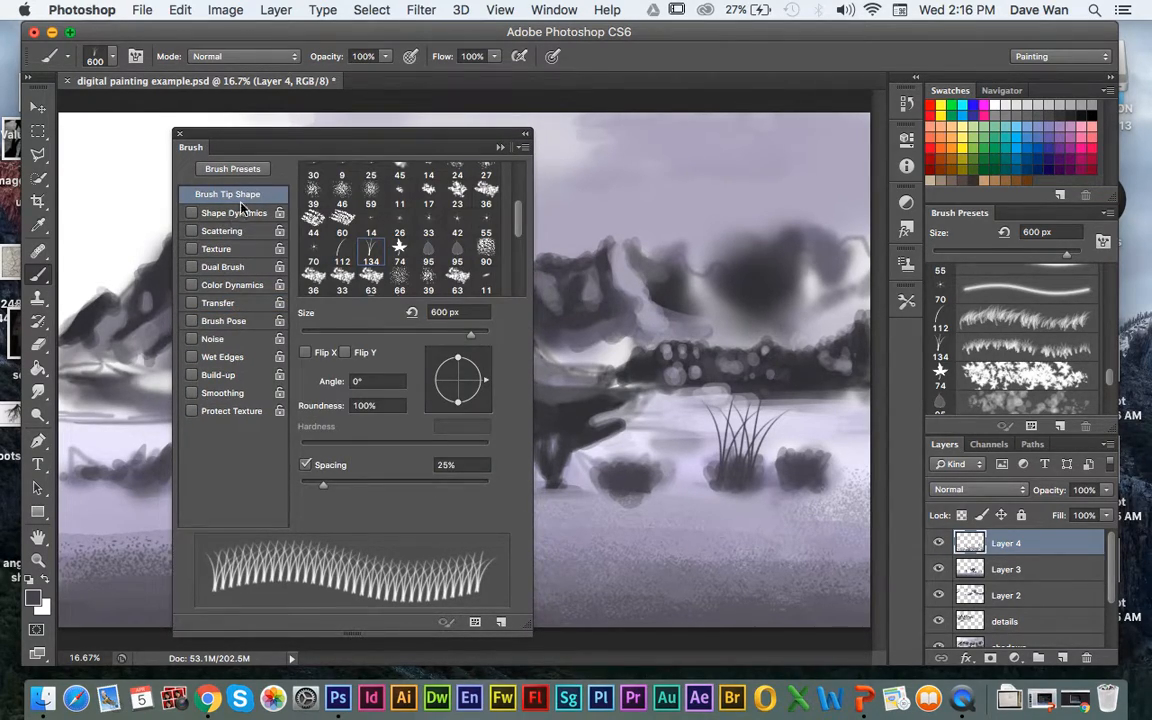
mouse_move(477, 391)
left_mouse_down()
mouse_move(491, 397)
mouse_move(485, 359)
left_mouse_up()
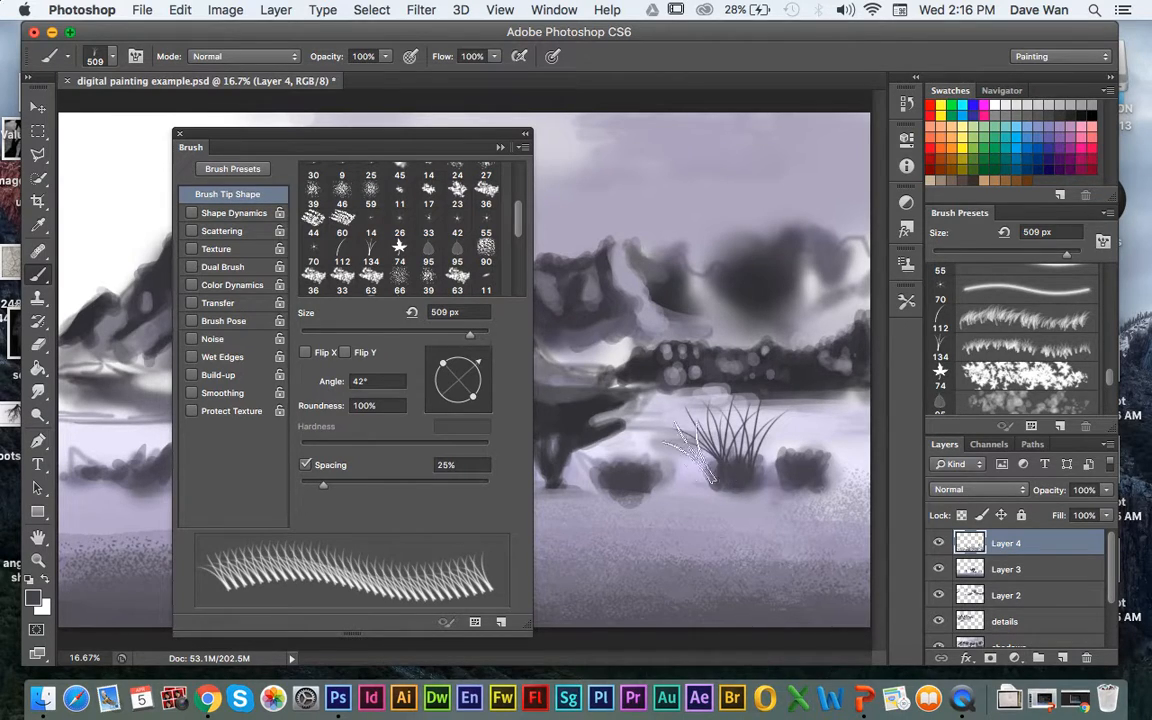
- Fill out the second bush from the right with more grass blades, rotating the tip to 76°, 39° and 9°
left_click_drag(478, 370, 465, 354)
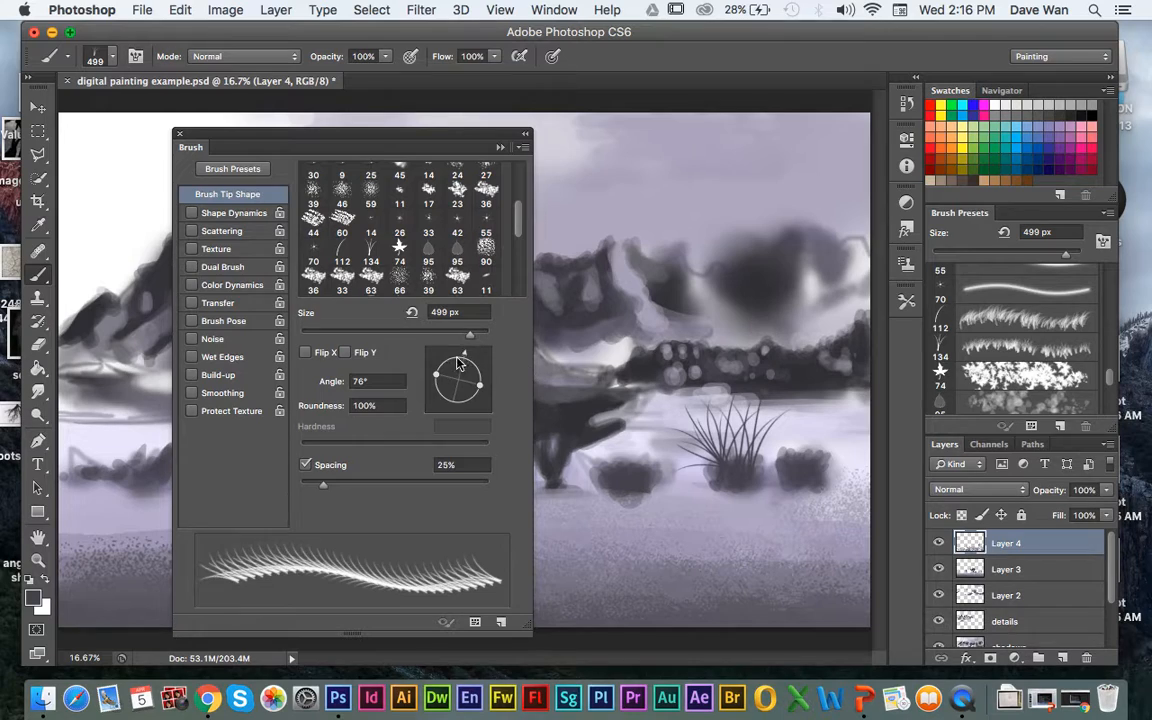
mouse_move(475, 362)
left_mouse_down()
mouse_move(442, 353)
mouse_move(485, 378)
mouse_move(478, 361)
left_mouse_up()
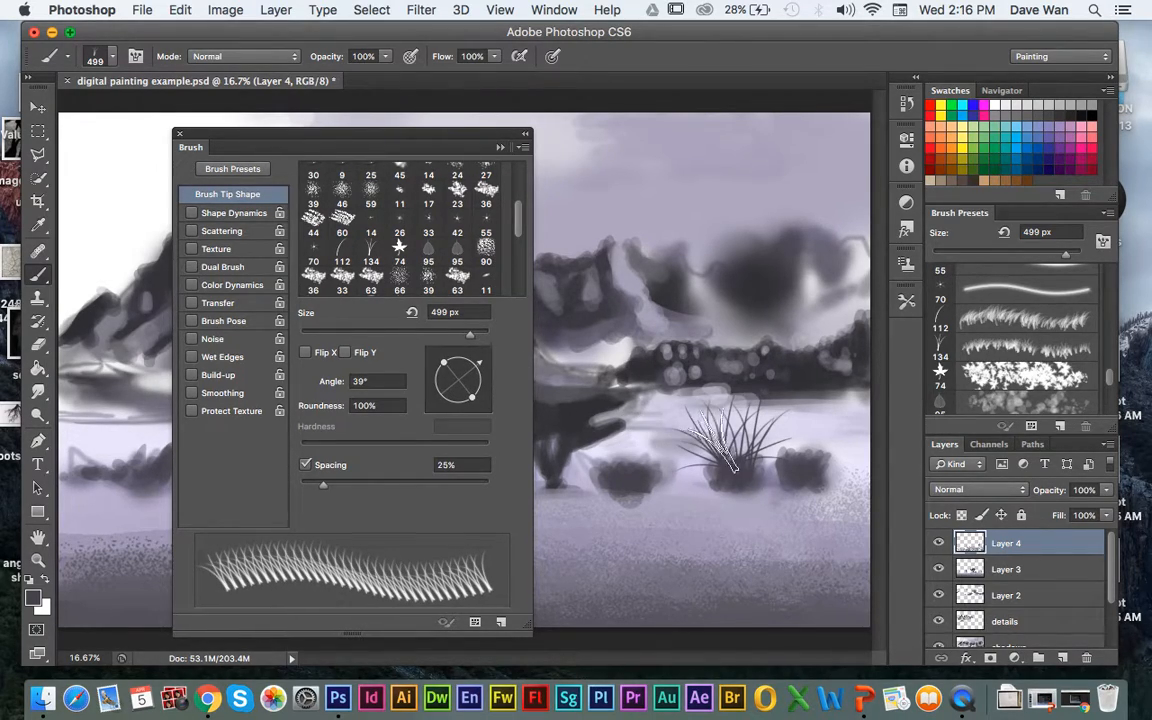
mouse_move(482, 369)
left_mouse_down()
mouse_move(428, 330)
mouse_move(470, 345)
mouse_move(488, 376)
left_mouse_up()
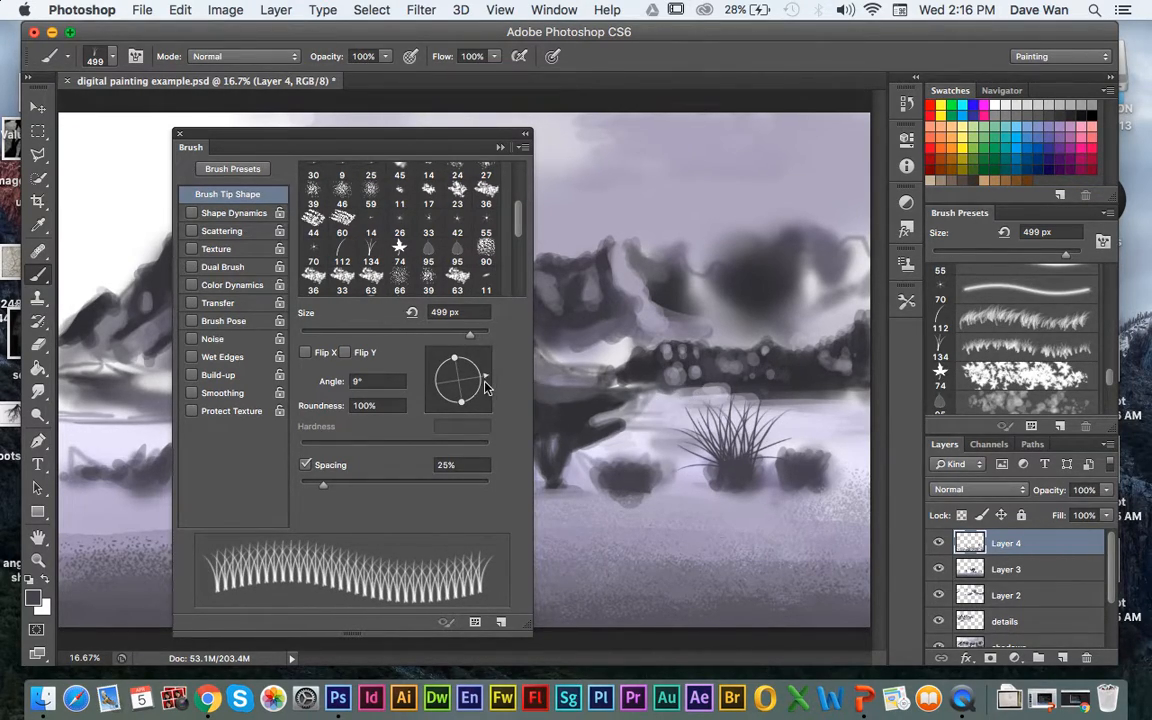
- Stamp grass blades on the rightmost bush and its neighbour, varying the tip angle between -11°, 46°, 30°, 13° and -8°
mouse_move(486, 383)
left_mouse_down()
mouse_move(428, 328)
mouse_move(476, 391)
mouse_move(486, 385)
left_mouse_up()
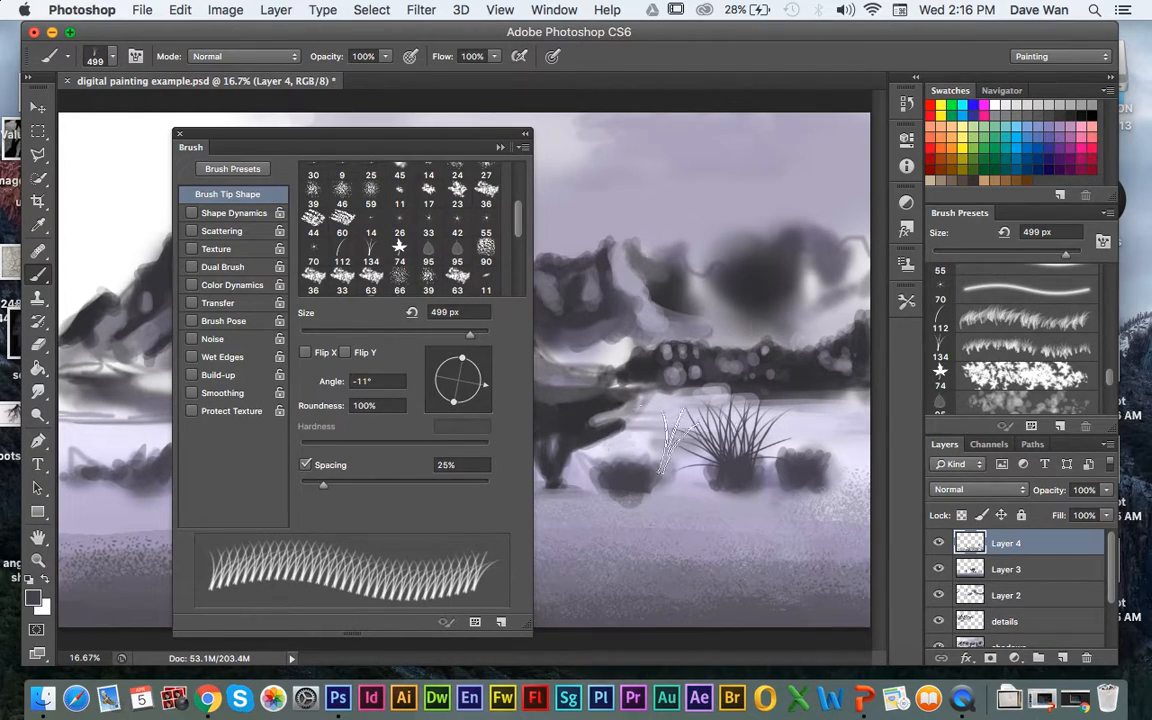
left_click(825, 445)
left_click_drag(486, 391, 477, 360)
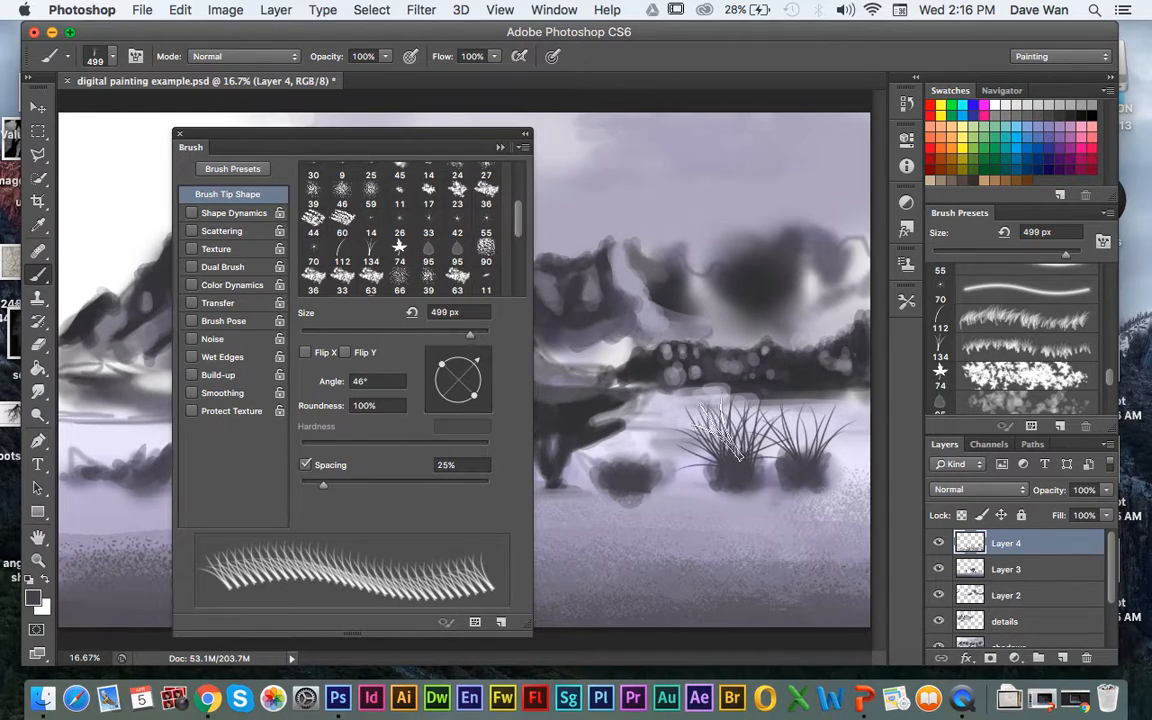
left_click_drag(480, 368, 483, 373)
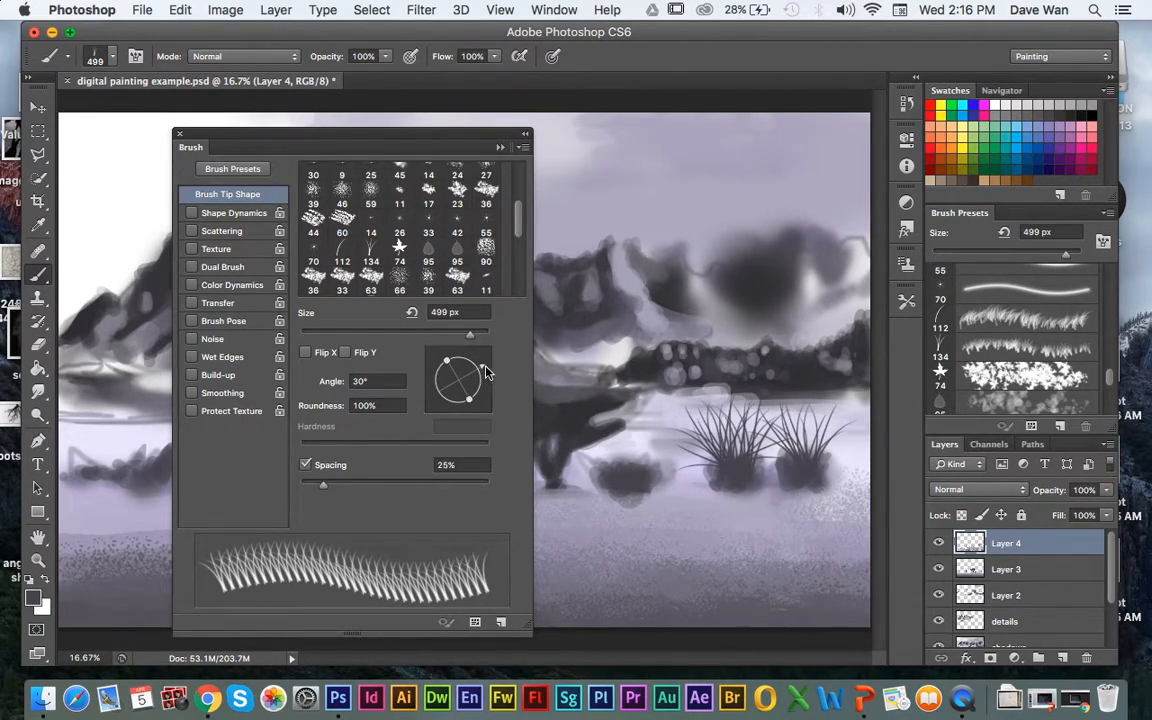
left_click_drag(479, 365, 484, 372)
left_click(807, 440)
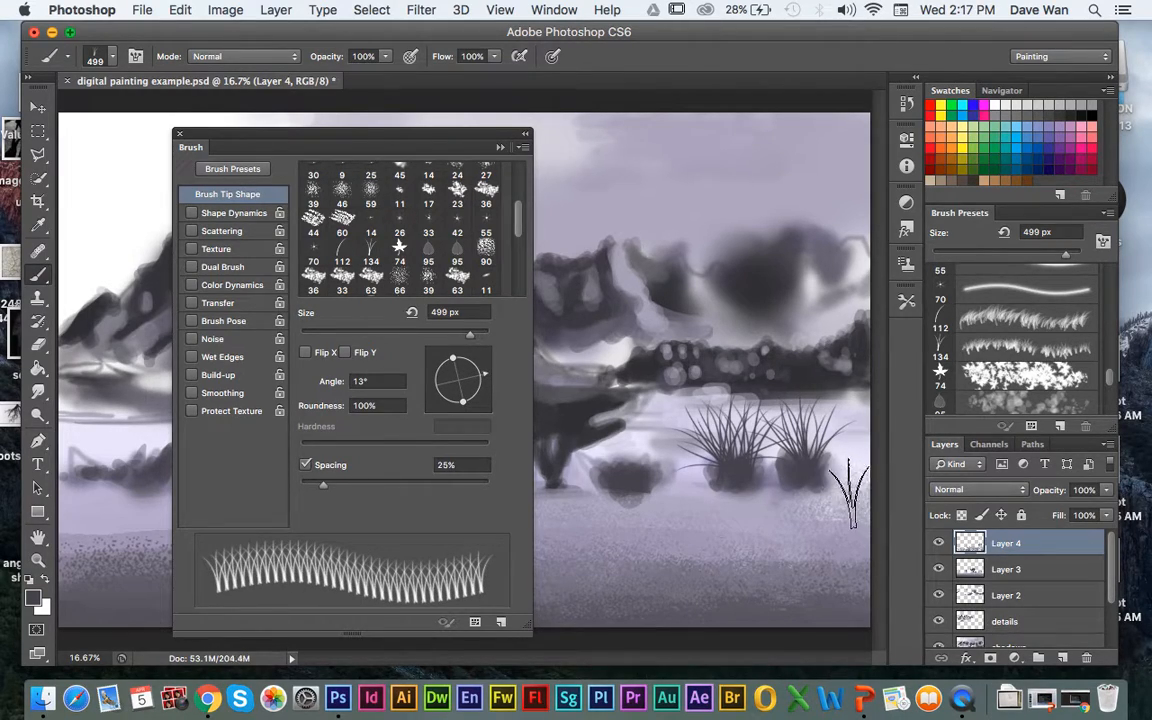
left_click_drag(484, 378, 486, 384)
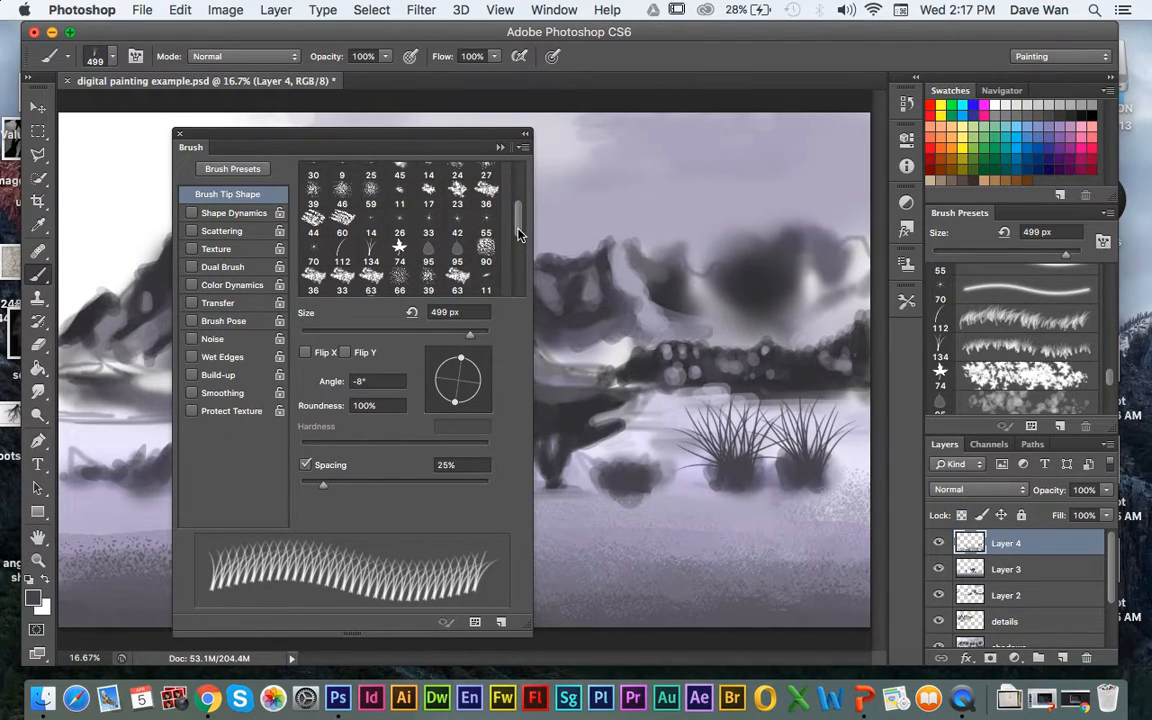
- Move the brush settings clear of the right-hand bushes, choose the rough 44 px tip and set its size to 250 px
scroll(518, 225, "up", 2)
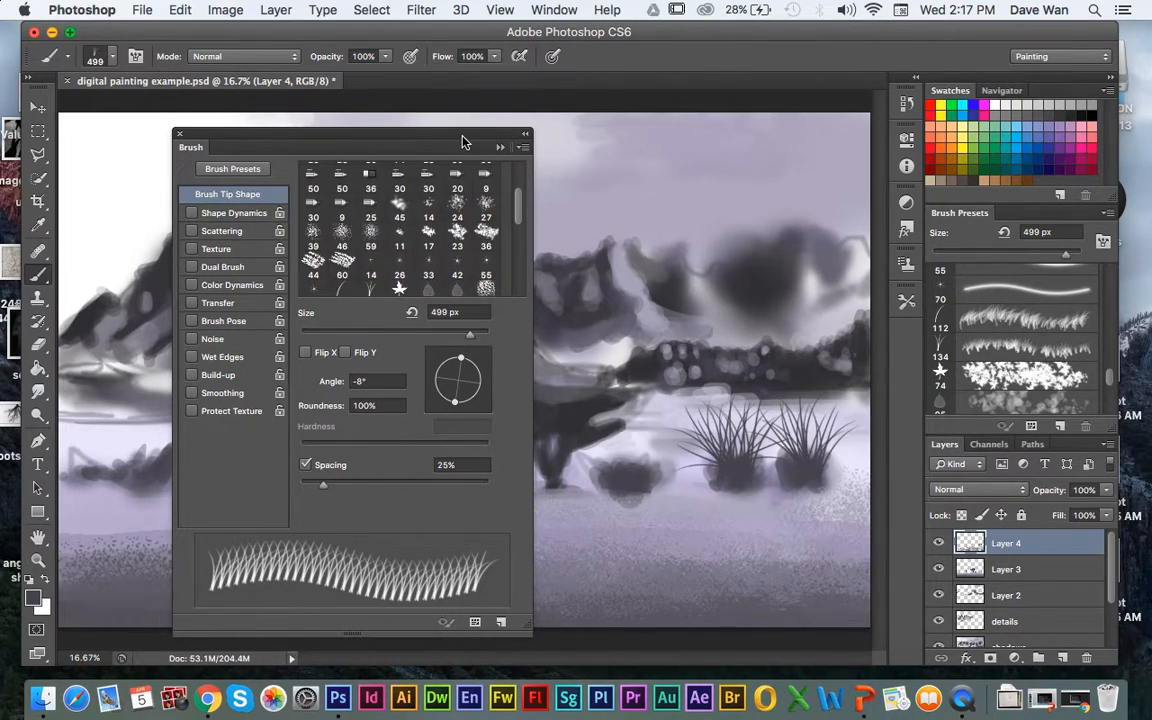
left_click_drag(463, 141, 810, 182)
left_click(661, 303)
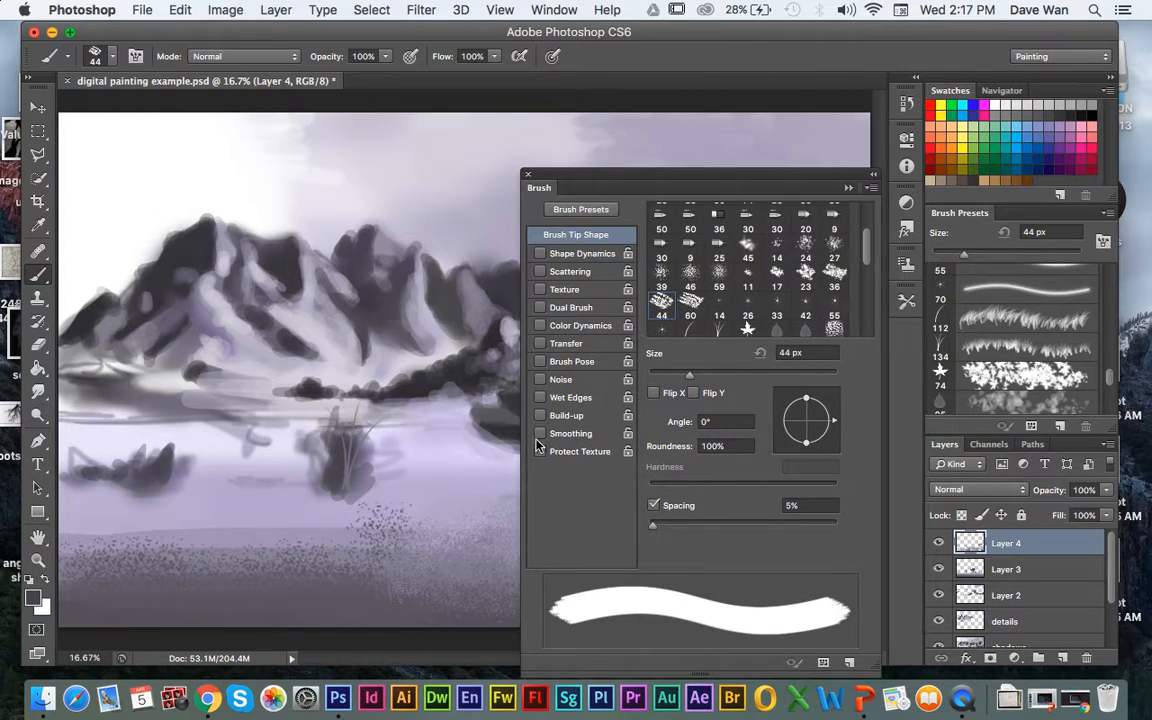
key("bracketright")
key("bracketright")
key("bracketright")
key("bracketright")
key("bracketright")
key("bracketright")
key("bracketright")
key("bracketright")
key("bracketright")
key("bracketright")
key("bracketright")
key("bracketright")
key("bracketright")
key("bracketright")
key("bracketright")
key("bracketright")
key("bracketright")
key("bracketright")
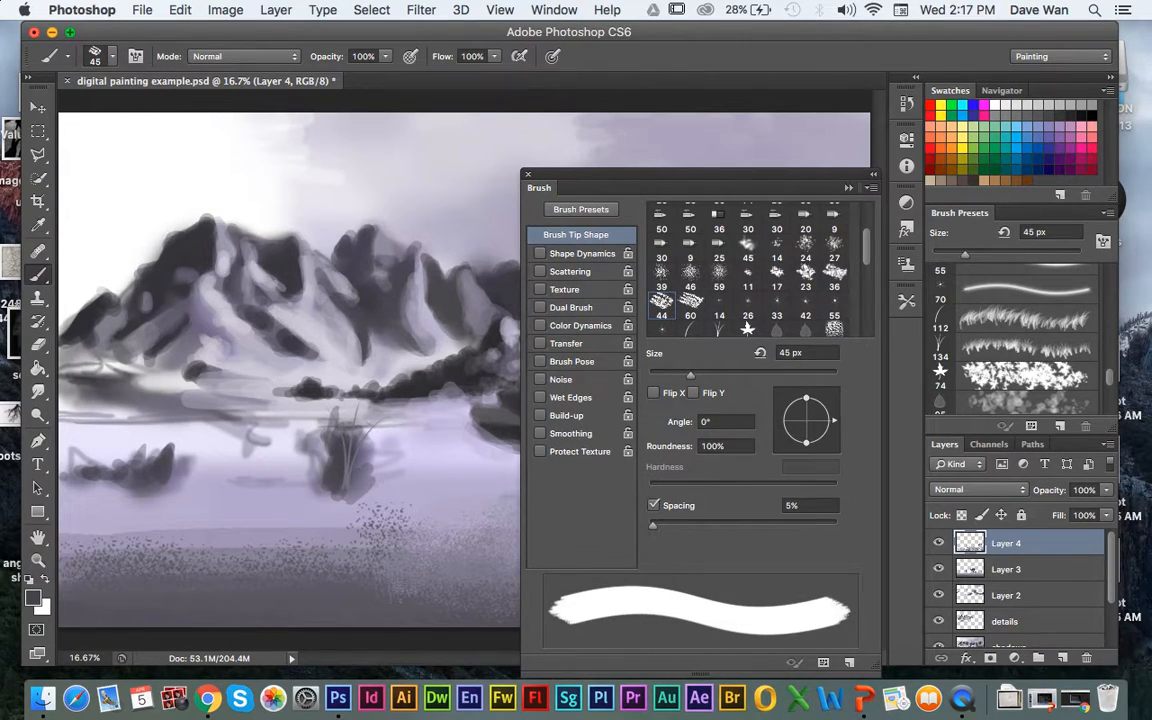
key("bracketleft")
key("bracketleft")
key("bracketleft")
key("bracketleft")
key("bracketleft")
key("bracketleft")
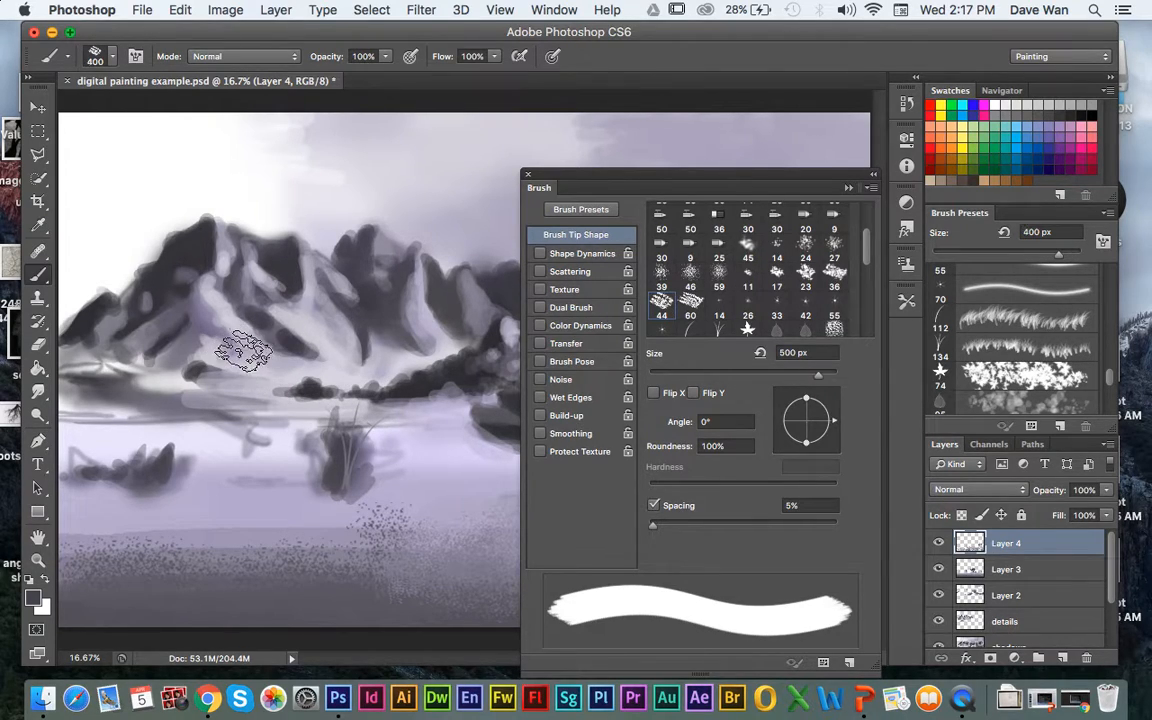
- Sample the light lavender of the central mountain's ridge and paint rough texture along its right edge at 150 px
scroll(243, 352, "up", 3)
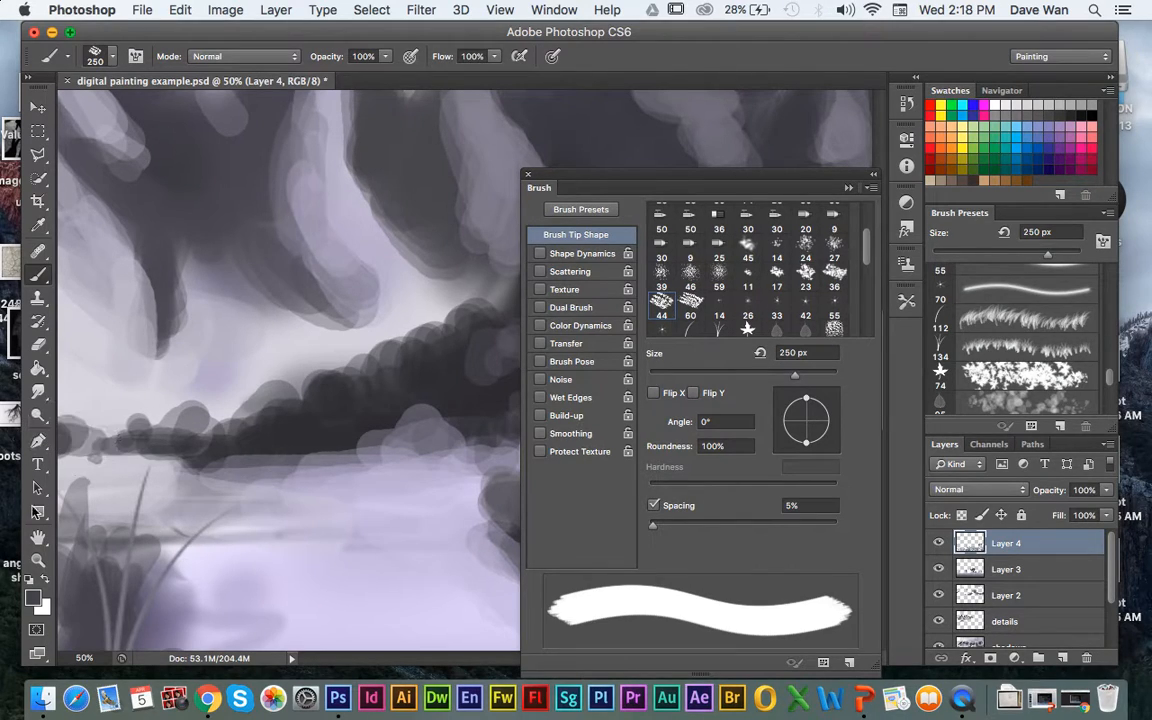
left_click(38, 537)
left_click_drag(293, 370, 258, 540)
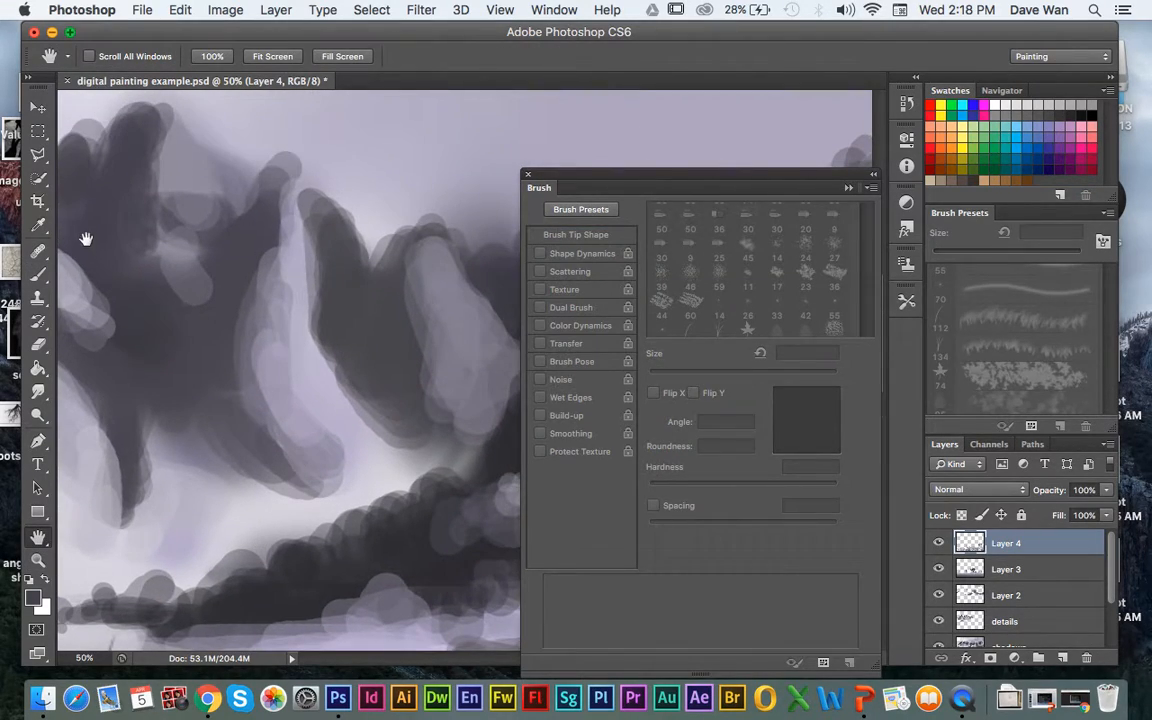
left_click(38, 274)
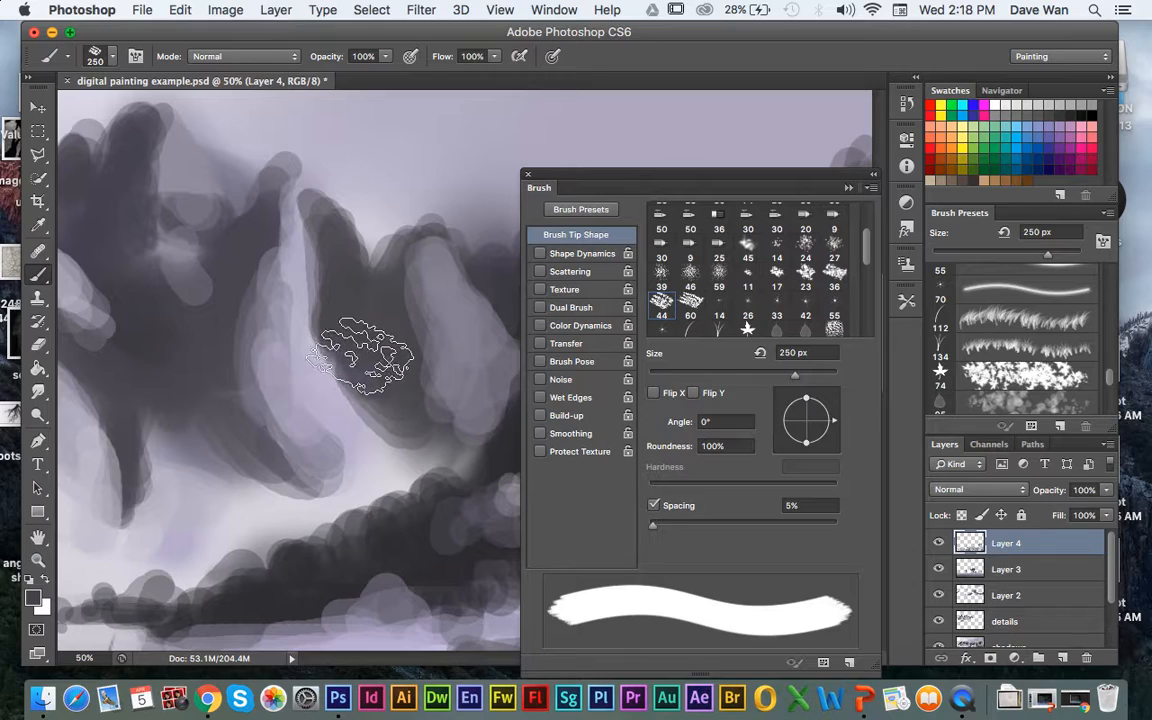
key("bracketleft")
key("bracketleft")
key("bracketleft")
left_click(333, 387, "alt")
mouse_move(316, 378)
left_mouse_down()
mouse_move(327, 334)
mouse_move(334, 380)
mouse_move(337, 340)
mouse_move(318, 282)
mouse_move(330, 310)
mouse_move(322, 295)
left_mouse_up()
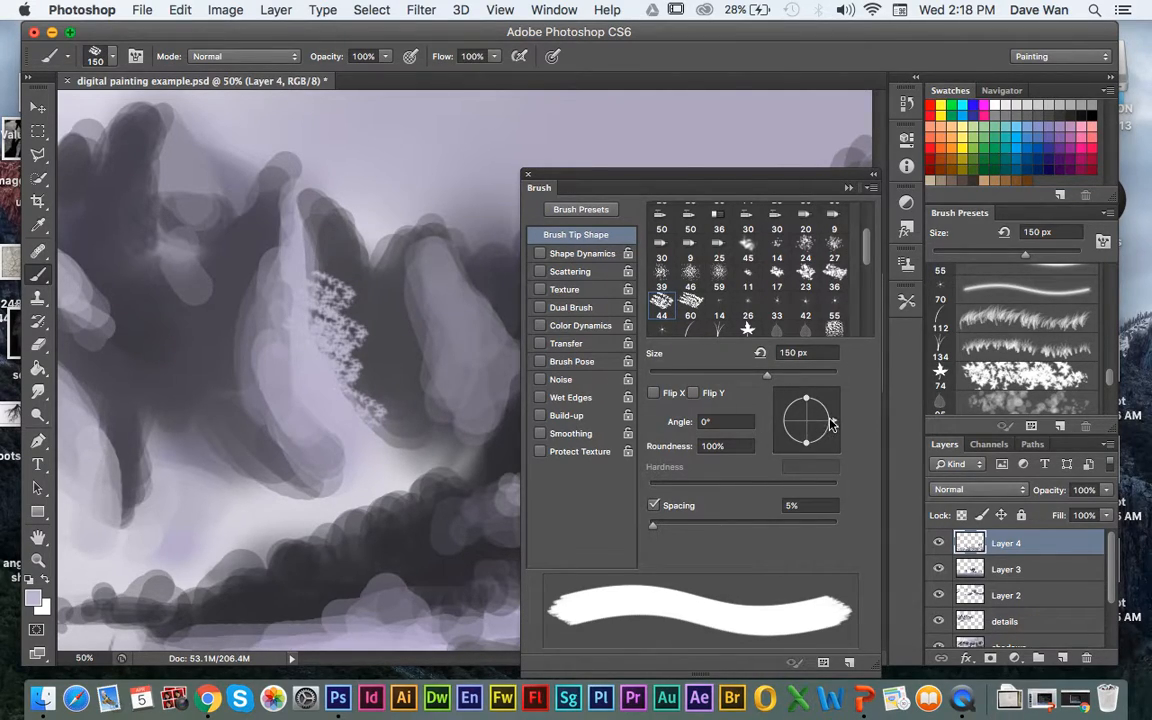
- Rotate the brush tip to 38° and extend the light rough texture down both sides of the ridge
left_click_drag(830, 424, 827, 404)
left_click_drag(342, 347, 395, 425)
mouse_move(258, 430)
left_mouse_down()
mouse_move(264, 357)
mouse_move(246, 333)
mouse_move(259, 287)
mouse_move(266, 330)
mouse_move(268, 269)
mouse_move(270, 345)
mouse_move(318, 434)
left_mouse_up()
- Sample the ridge's greyer lavender and texture its base, left side and peak, reducing the tip to 125 px and 80 px
left_click(288, 309, "alt")
key("bracketleft")
key("bracketleft")
key("bracketleft")
key("bracketleft")
key("bracketleft")
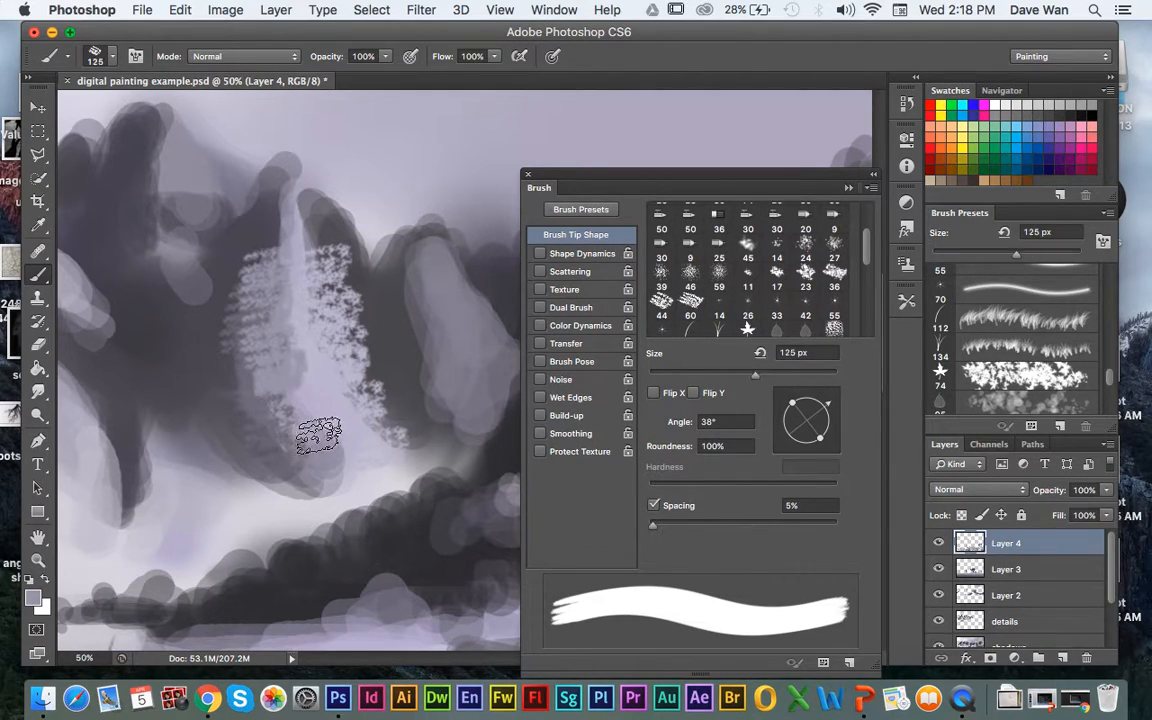
mouse_move(316, 411)
left_mouse_down()
mouse_move(309, 391)
mouse_move(298, 416)
mouse_move(332, 475)
left_mouse_up()
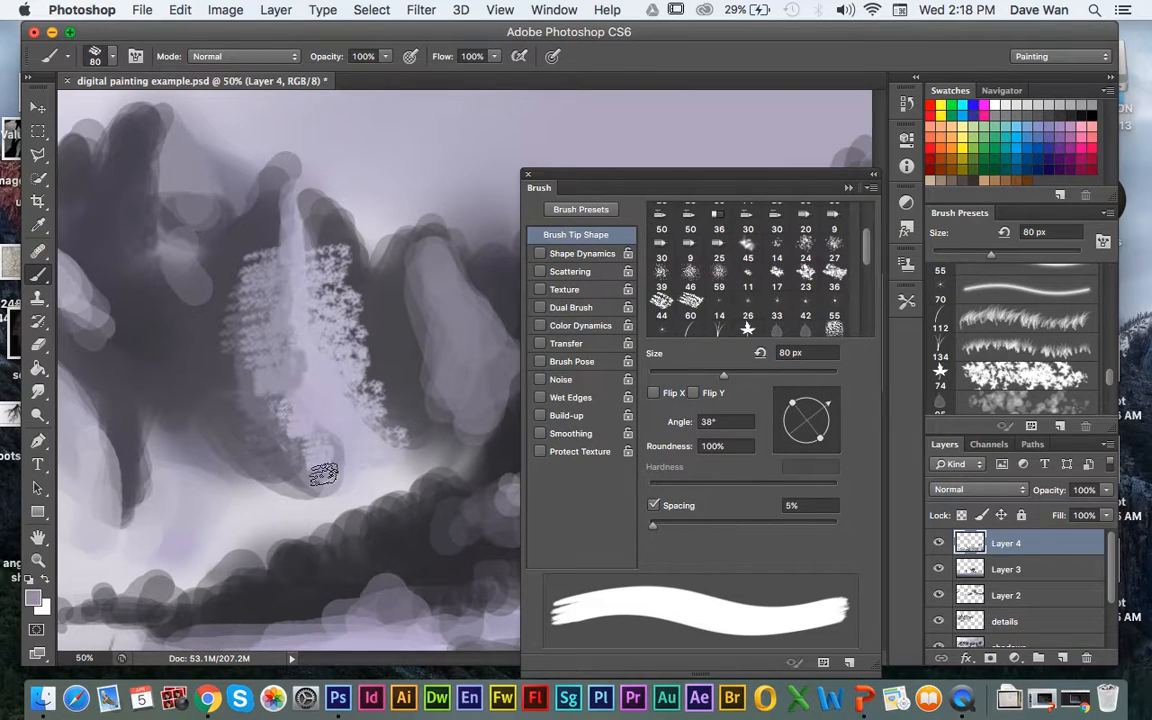
left_click_drag(305, 438, 245, 395)
mouse_move(246, 215)
left_mouse_down()
mouse_move(268, 257)
mouse_move(258, 185)
left_mouse_up()
- Sample the mountain's dark grey and break up the ridge's left edge down to its base, enlarging the tip to 200 px
left_click(215, 266, "alt")
left_click_drag(241, 299, 248, 322)
key("bracketright")
key("bracketright")
key("bracketright")
key("bracketright")
key("bracketright")
key("bracketright")
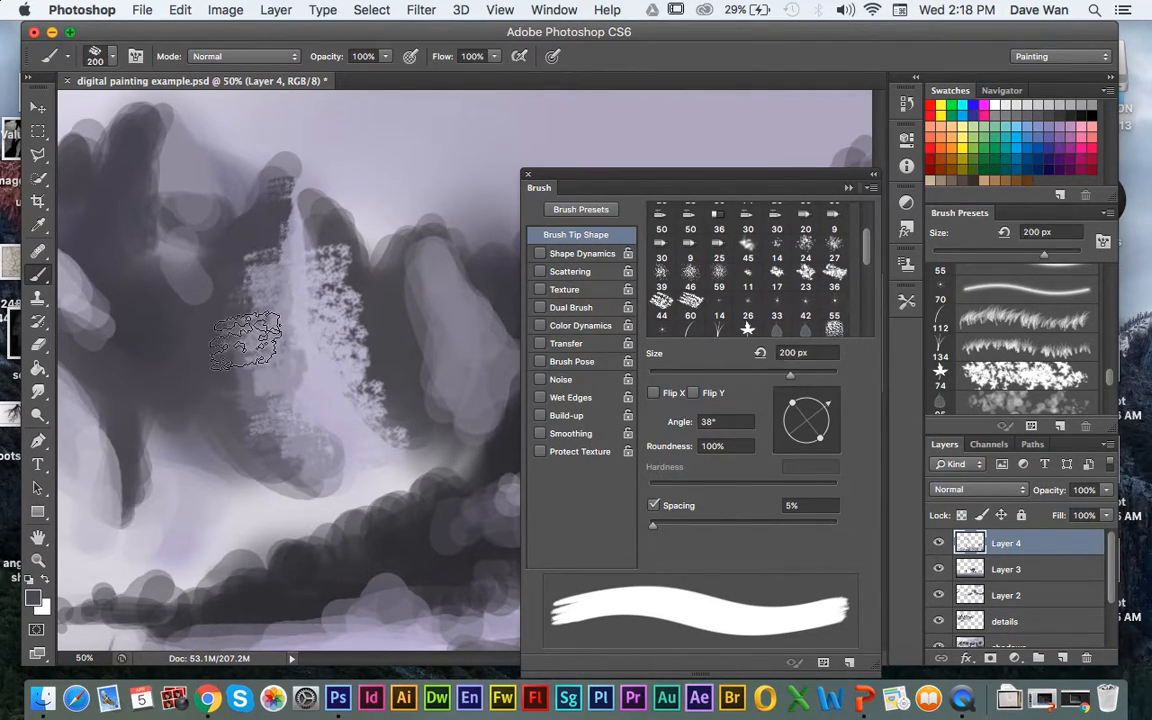
mouse_move(255, 398)
left_mouse_down()
mouse_move(238, 279)
mouse_move(243, 446)
mouse_move(251, 433)
mouse_move(302, 463)
left_mouse_up()
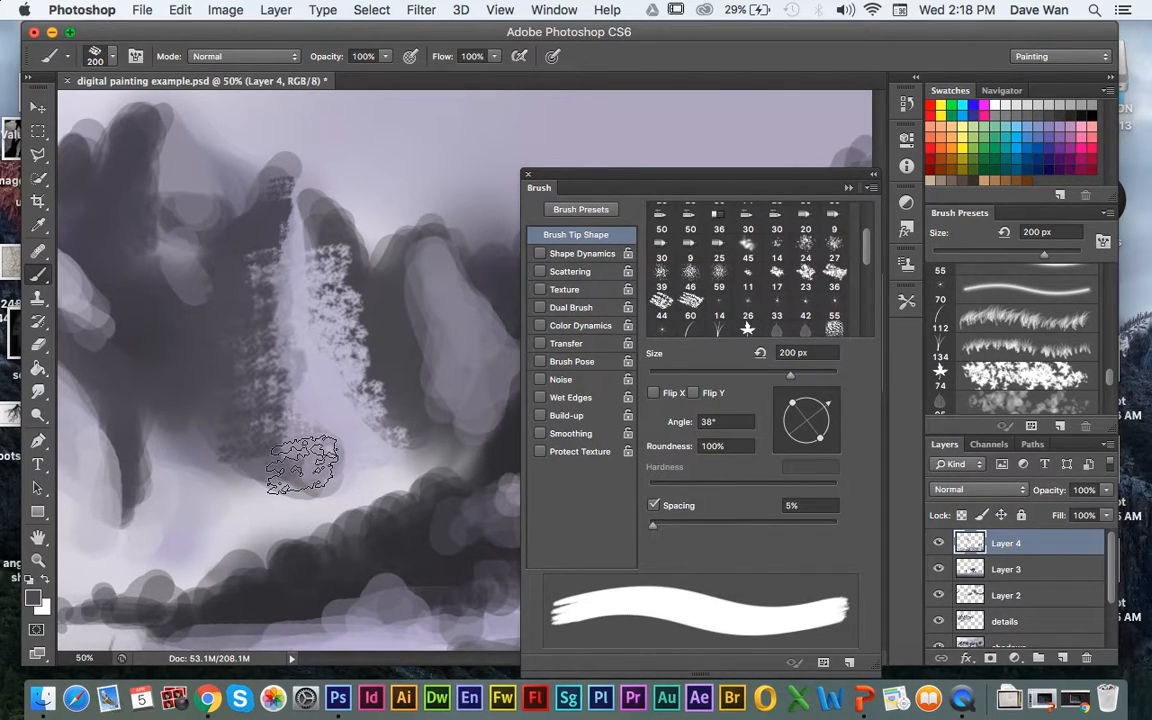
- Paint a solid dark patch in the sky with continuous strokes and stamp a separate broken-texture patch beside it
key("super+minus")
key("super+minus")
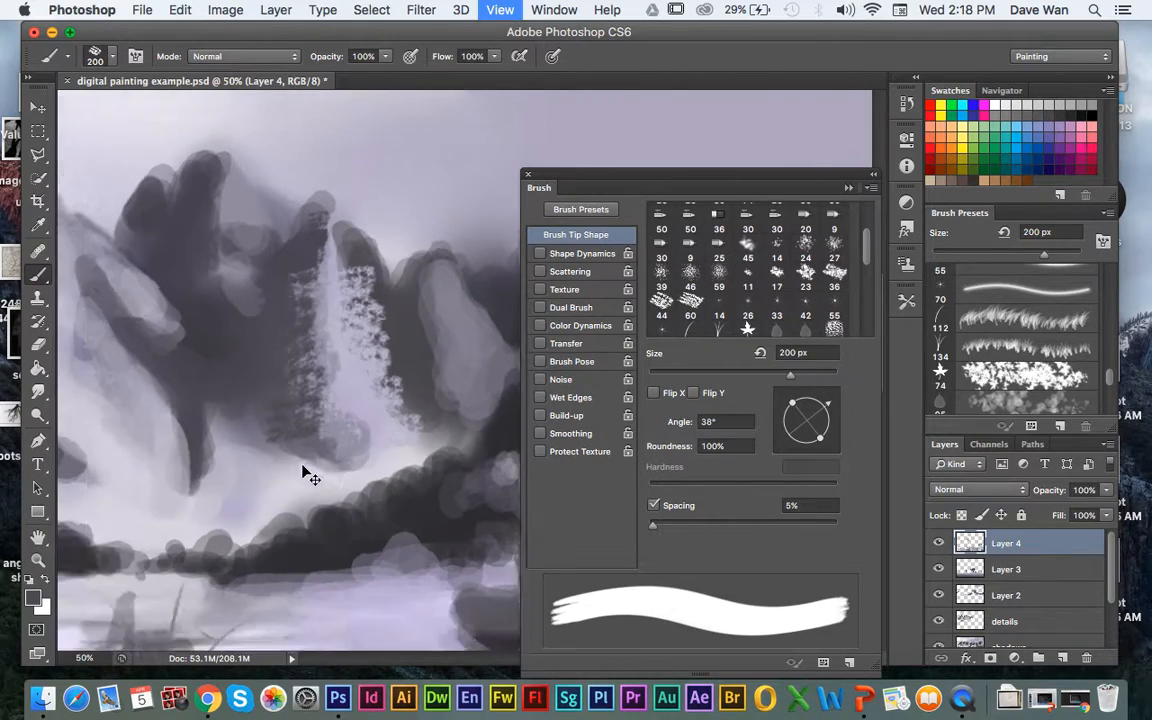
left_click(261, 140)
left_click(293, 181)
left_click(339, 141)
mouse_move(175, 125)
left_mouse_down()
mouse_move(337, 174)
mouse_move(408, 150)
mouse_move(103, 147)
mouse_move(424, 137)
mouse_move(193, 136)
mouse_move(280, 110)
left_mouse_up()
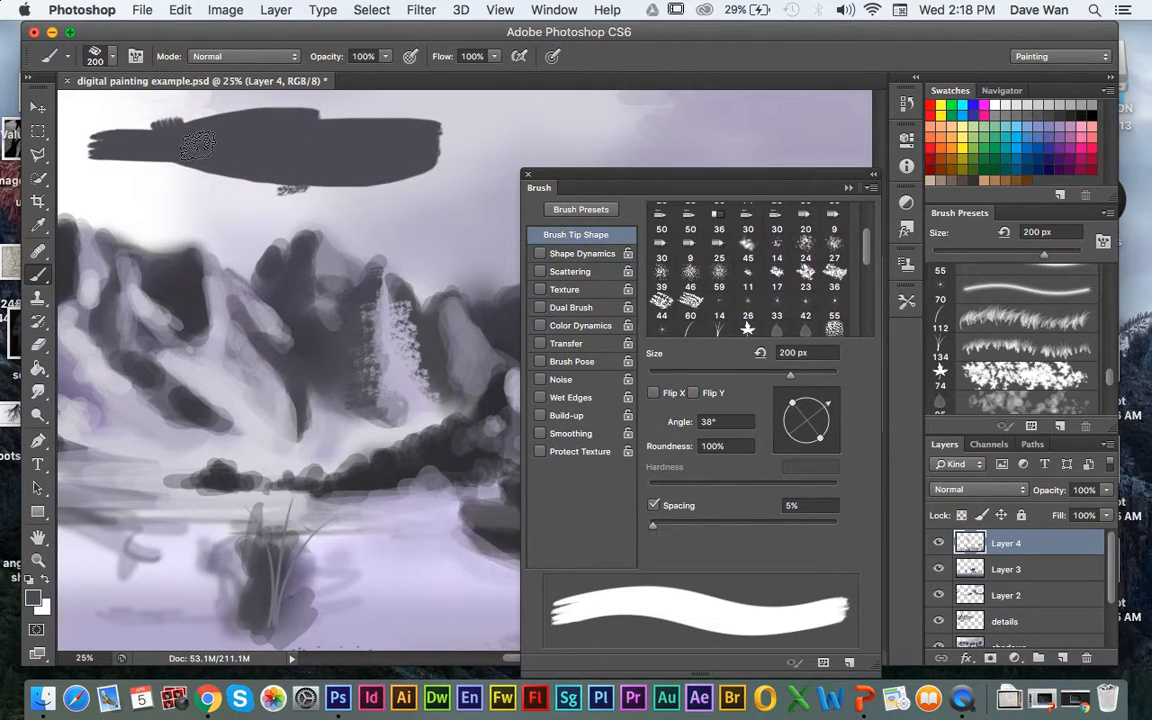
left_click(499, 121)
mouse_move(489, 170)
left_mouse_down()
mouse_move(552, 157)
mouse_move(552, 123)
mouse_move(510, 140)
mouse_move(512, 172)
mouse_move(518, 140)
left_mouse_up()
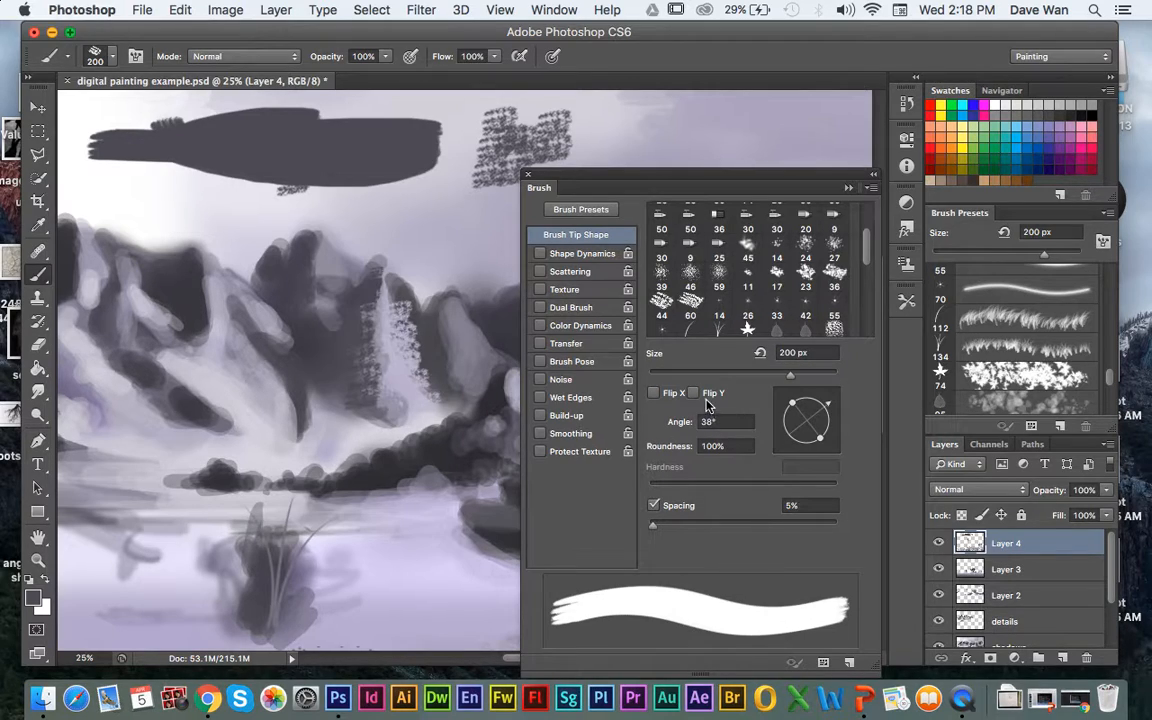
- Try flipping the brush tip with Flip X and Flip Y
left_click(654, 393)
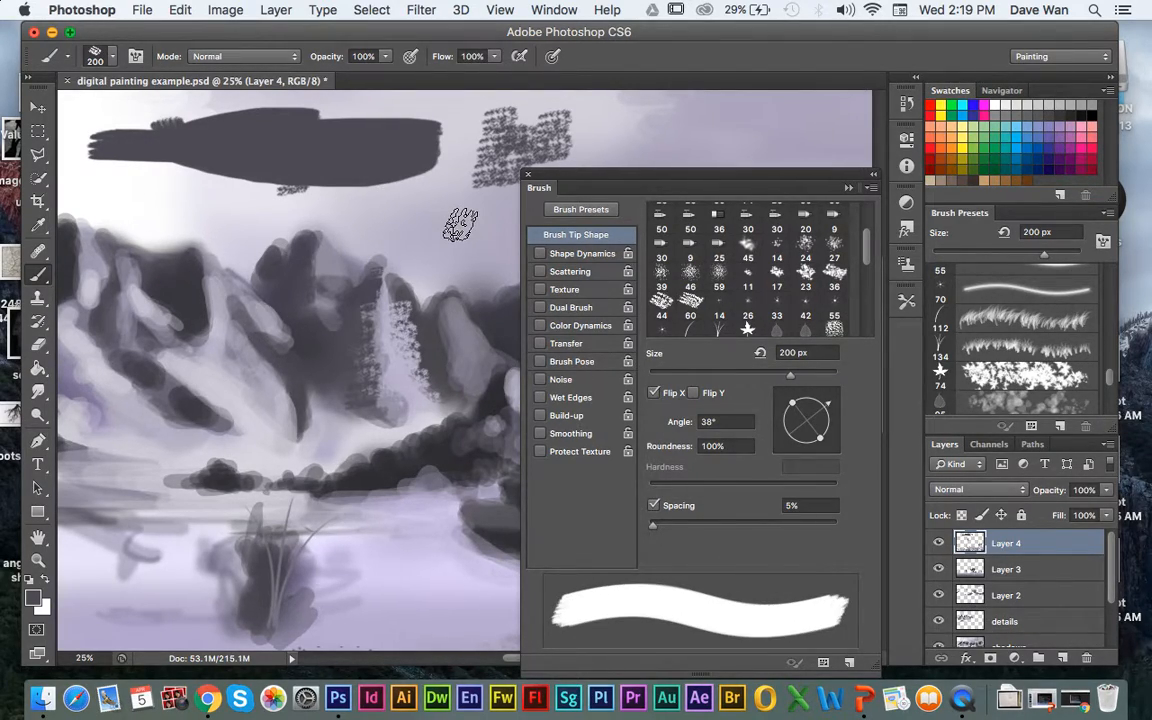
left_click(694, 394)
left_click(655, 394)
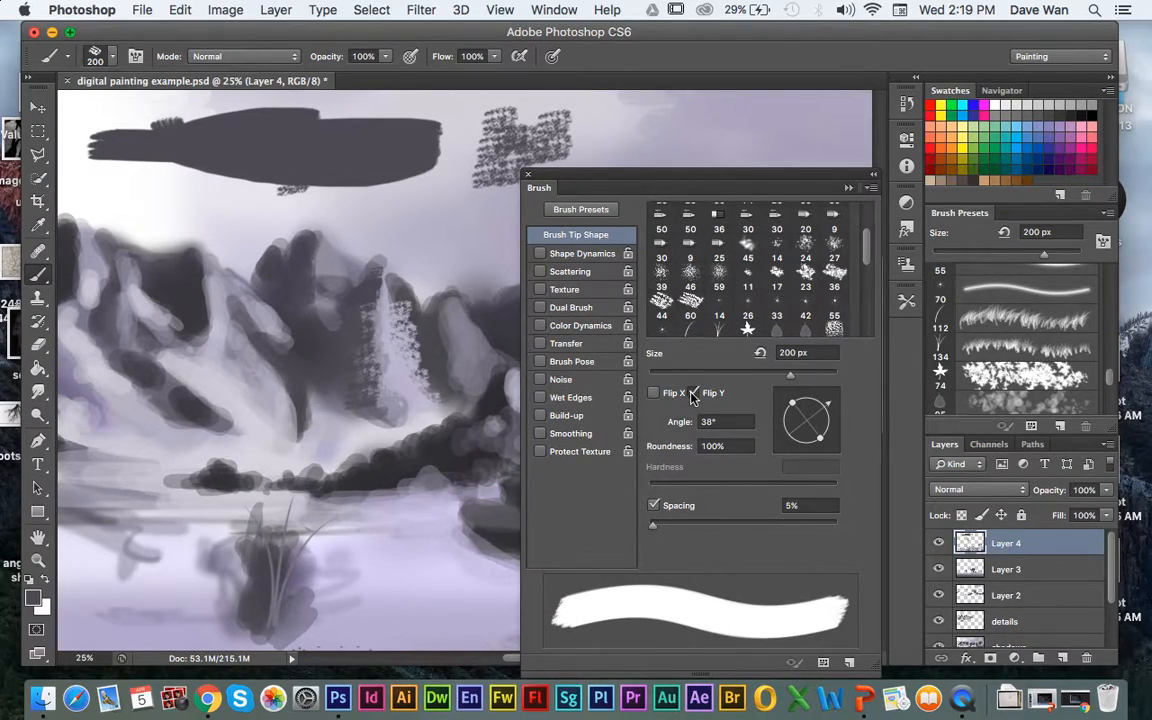
left_click(694, 394)
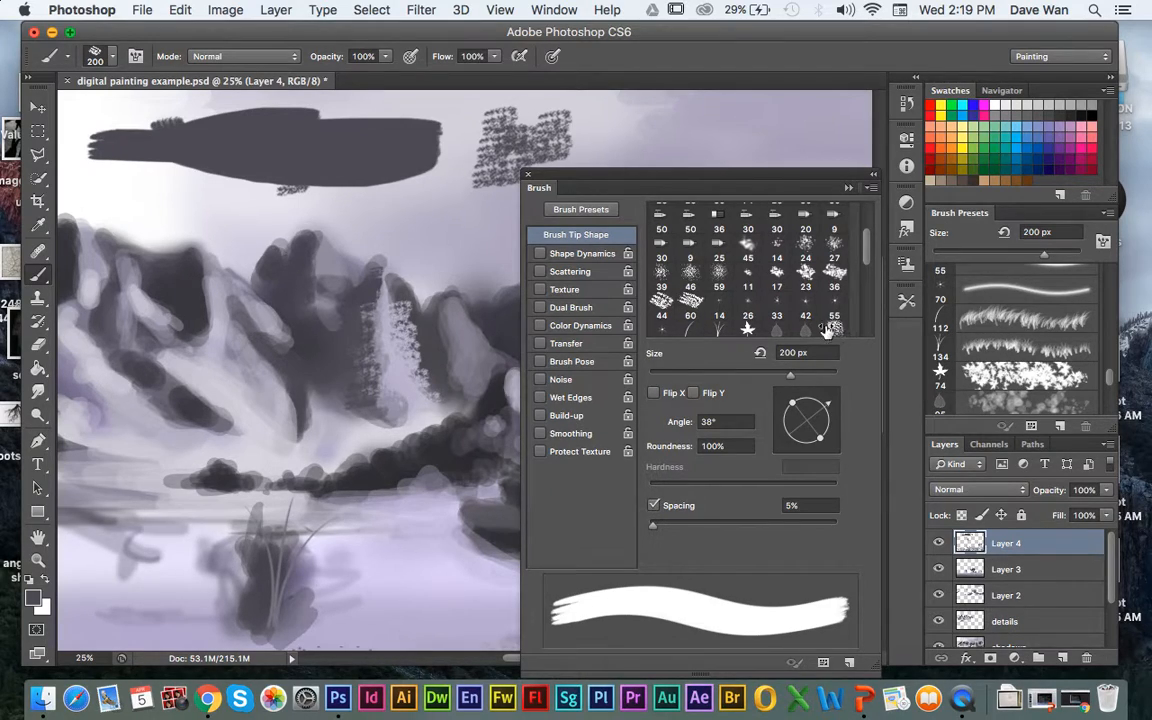
- Collapse the brush settings and review the whole painting at 12.5%
mouse_move(865, 253)
left_mouse_down()
mouse_move(865, 323)
mouse_move(866, 229)
left_mouse_up()
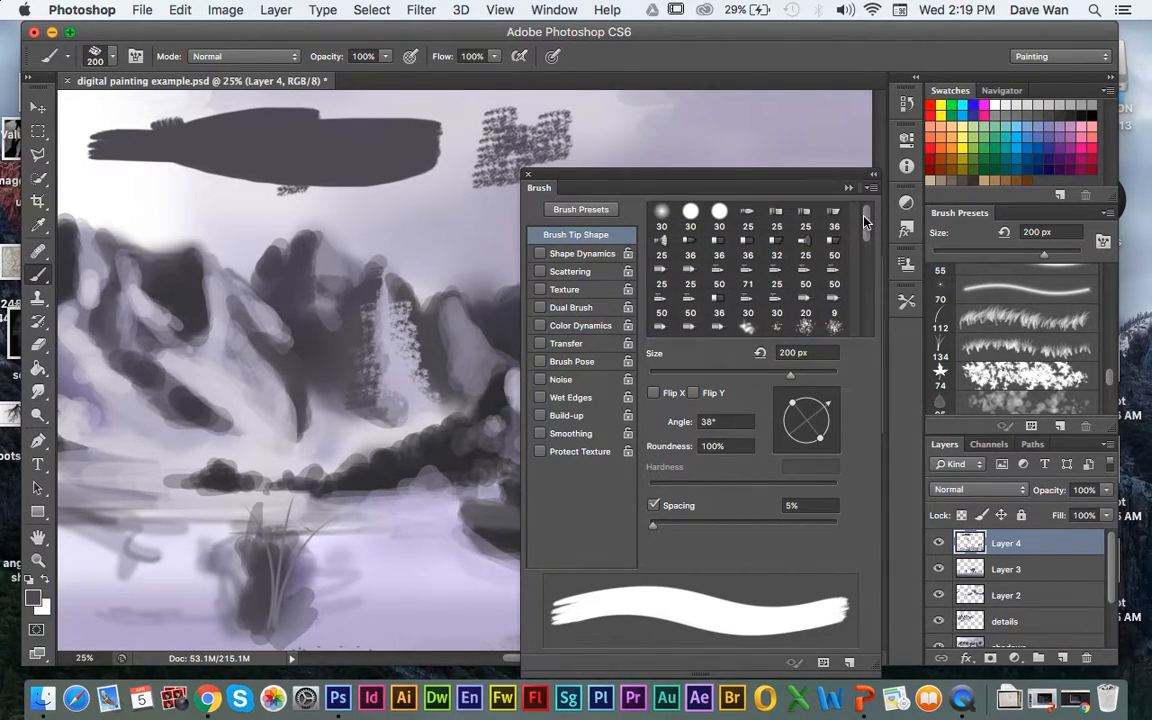
left_click(872, 176)
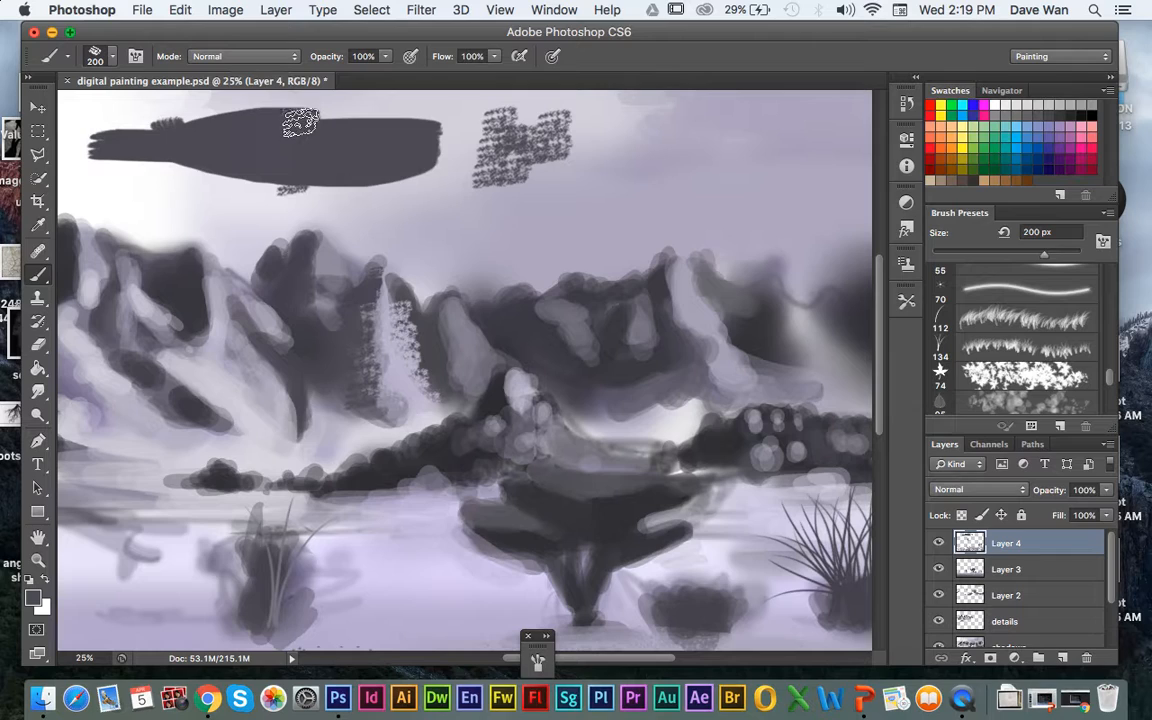
key("super+minus")
key("super+minus")
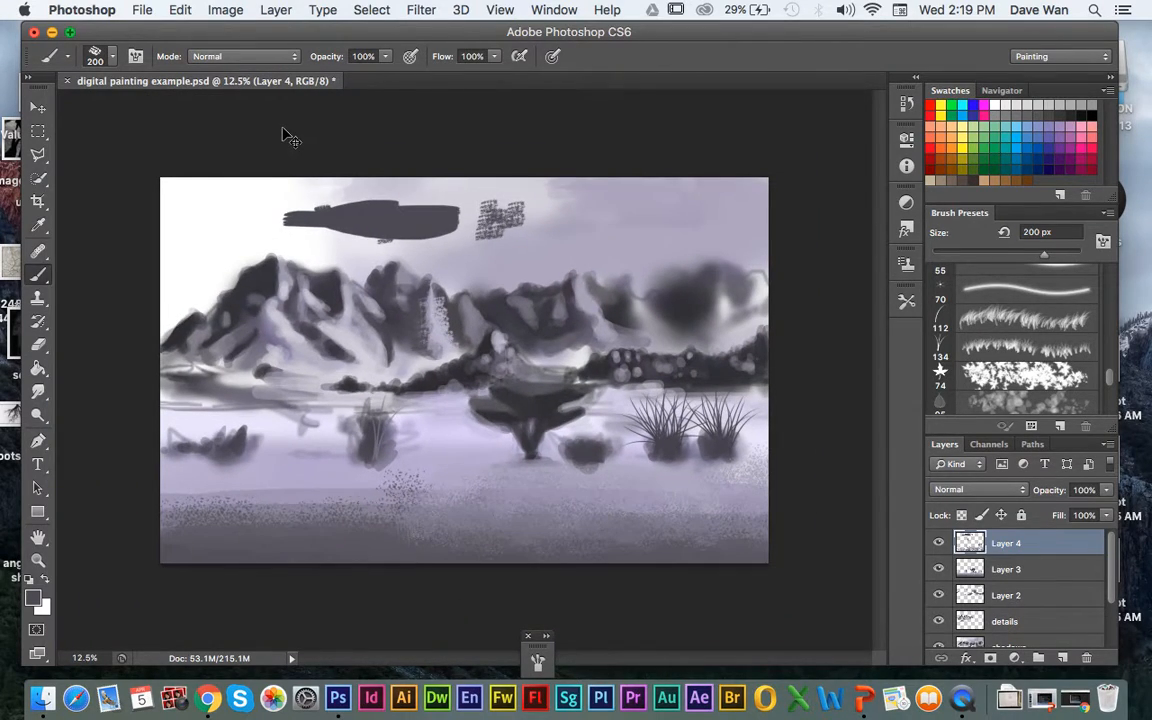